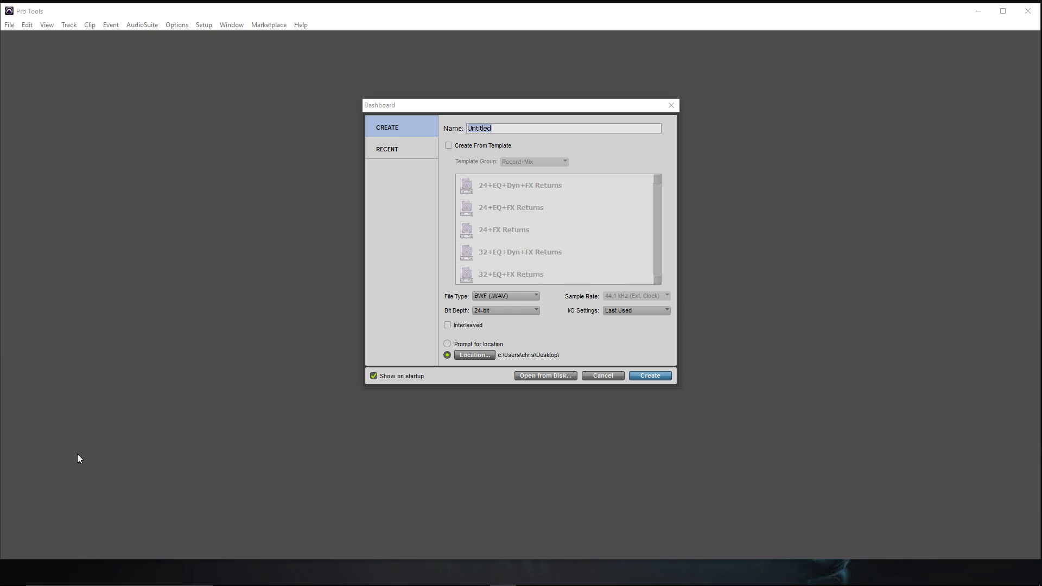
# Name the new session 'test (REcording session Template' and set its bit depth to 16-bit
pyautogui.click(517, 130)
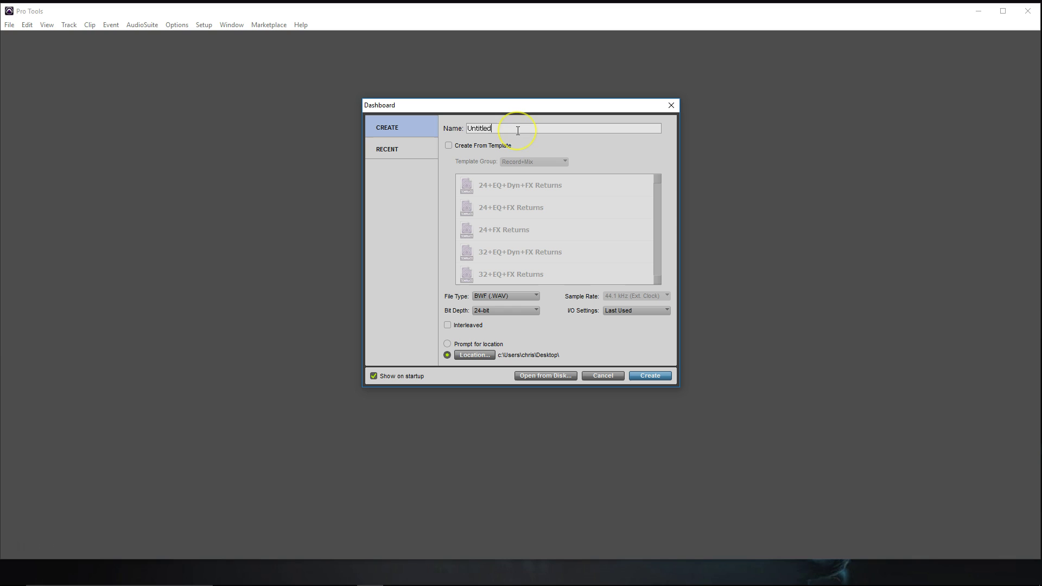
pyautogui.press('BackSpace')
pyautogui.press('BackSpace')
pyautogui.press('BackSpace')
pyautogui.press('BackSpace')
pyautogui.press('BackSpace')
pyautogui.press('BackSpace')
pyautogui.press('BackSpace')
pyautogui.press('BackSpace')
pyautogui.write('test (REcording session Tampl')
pyautogui.press('BackSpace')
pyautogui.press('BackSpace')
pyautogui.write('empl')
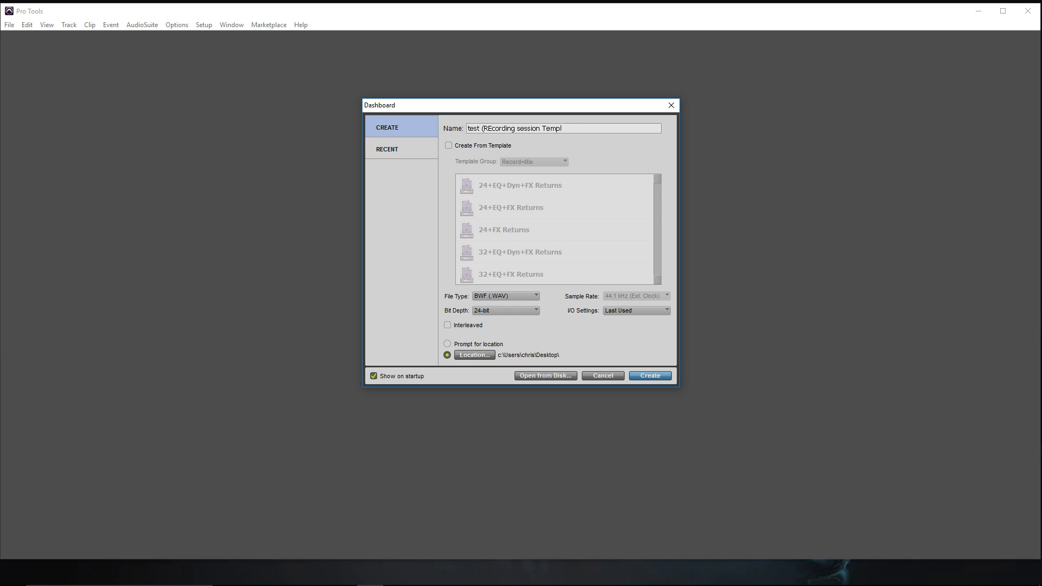
pyautogui.write('ete')
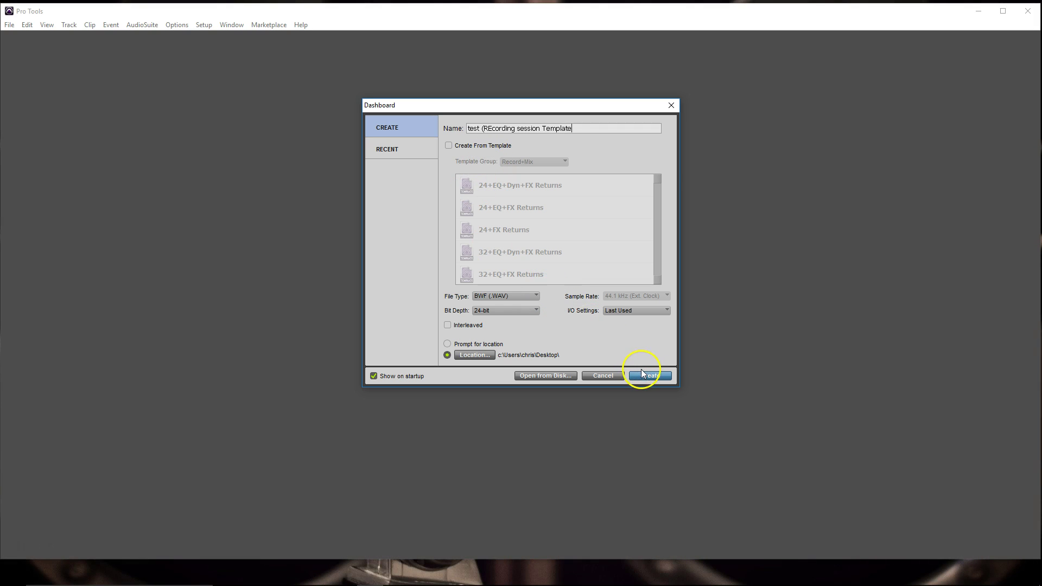
pyautogui.click(535, 311)
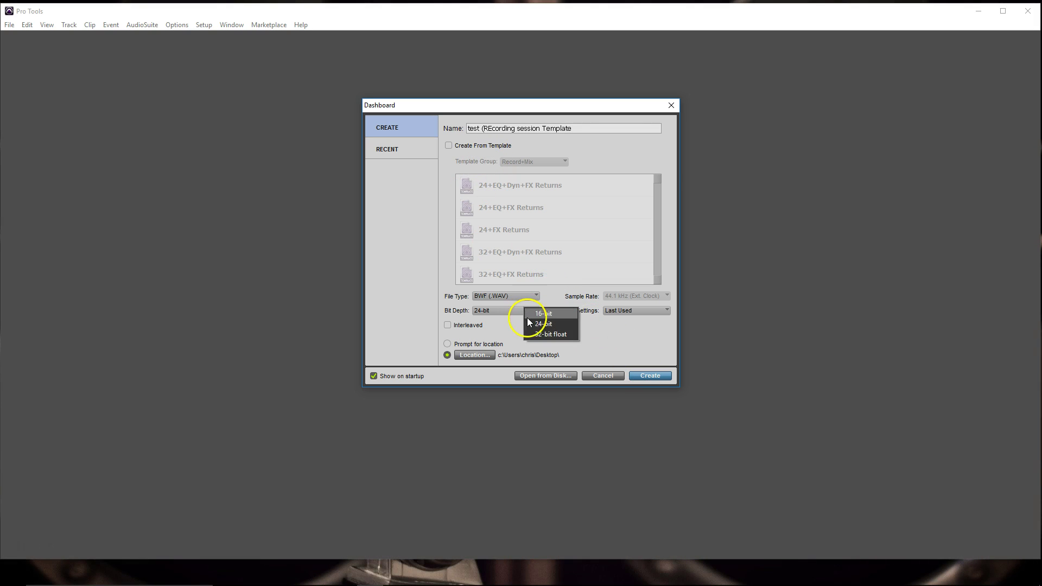
pyautogui.click(530, 315)
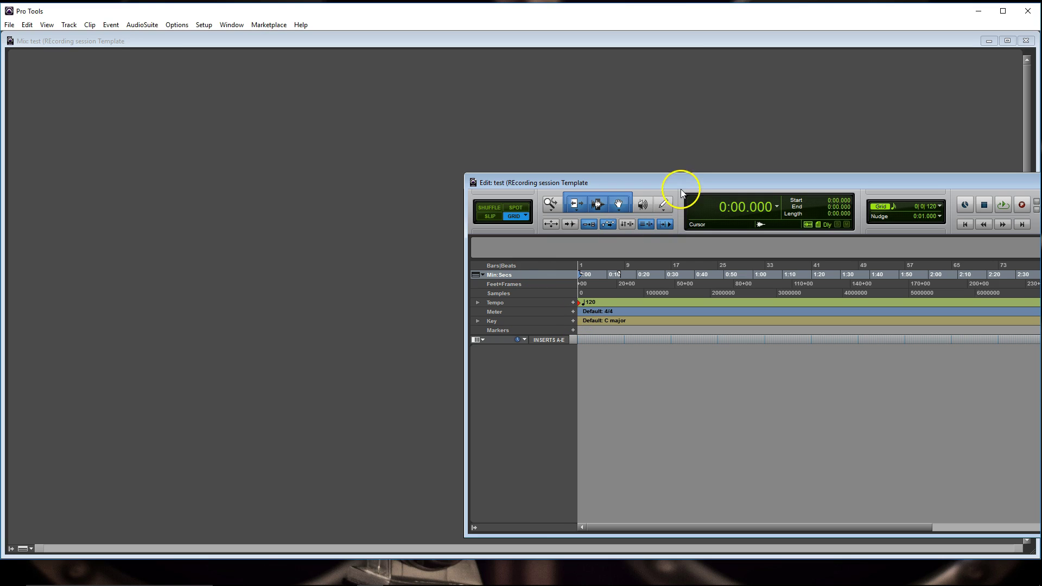
# Center and maximize the Edit window, toggling to the Mix window and back with Ctrl+=
pyautogui.moveTo(679, 179); pyautogui.dragTo(395, 120)
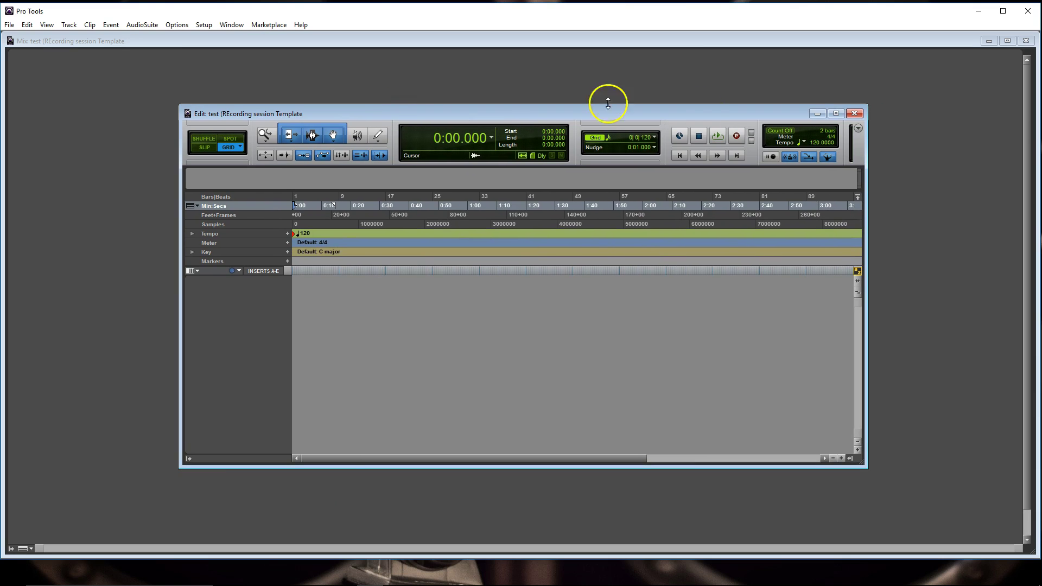
pyautogui.click(836, 113)
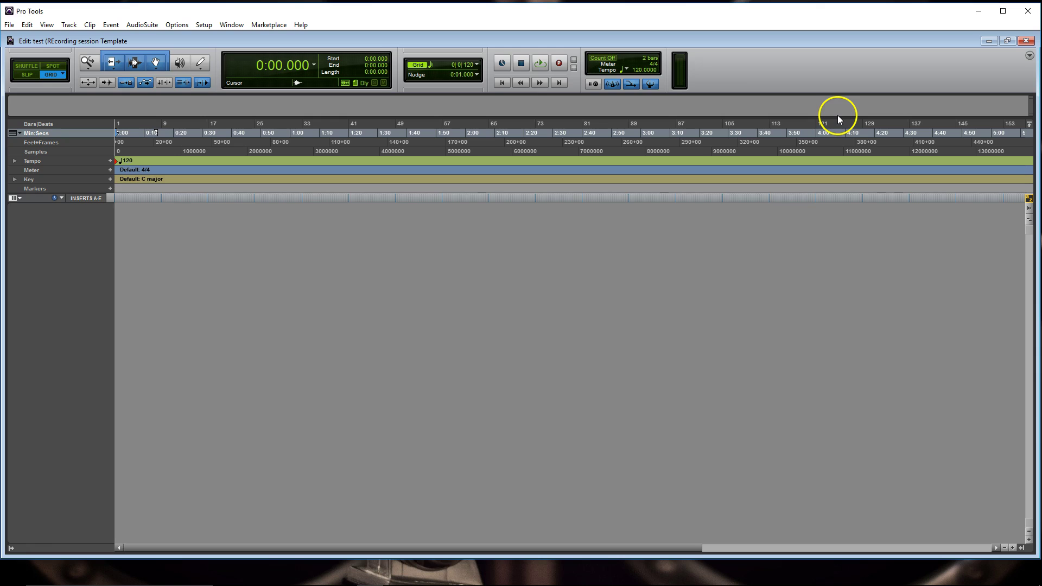
pyautogui.hotkey('ctrl', '=')
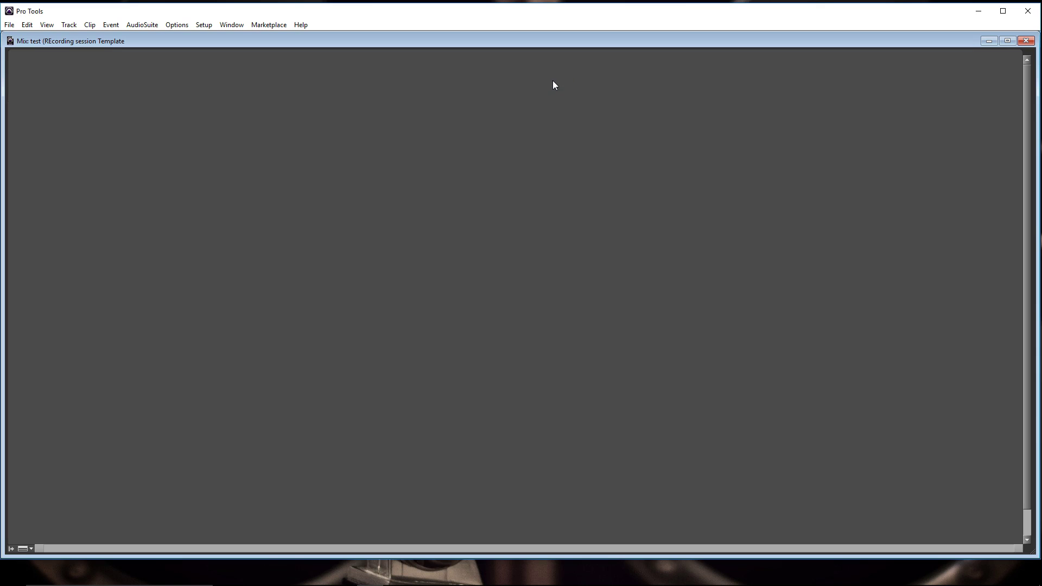
pyautogui.hotkey('ctrl', '=')
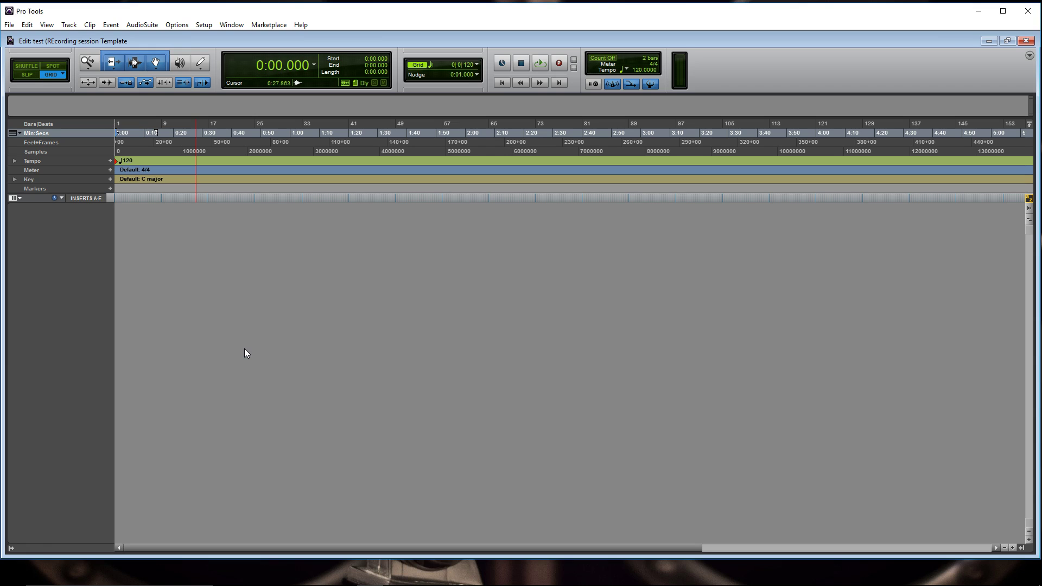
# Show, then hide, the Tracks/Groups and Clips side lists so the timeline spans the full width
pyautogui.click(11, 548)
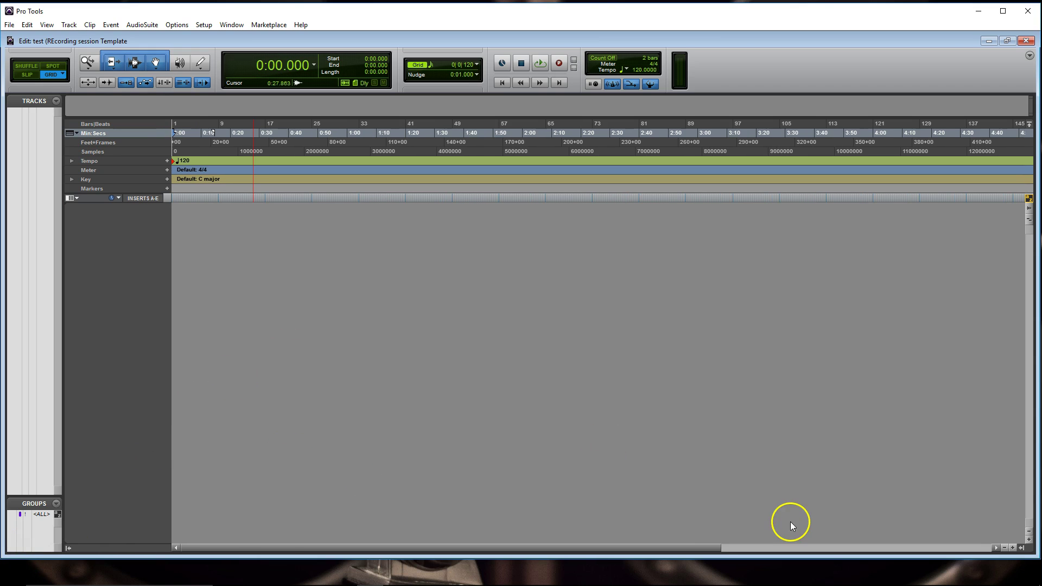
pyautogui.click(1020, 547)
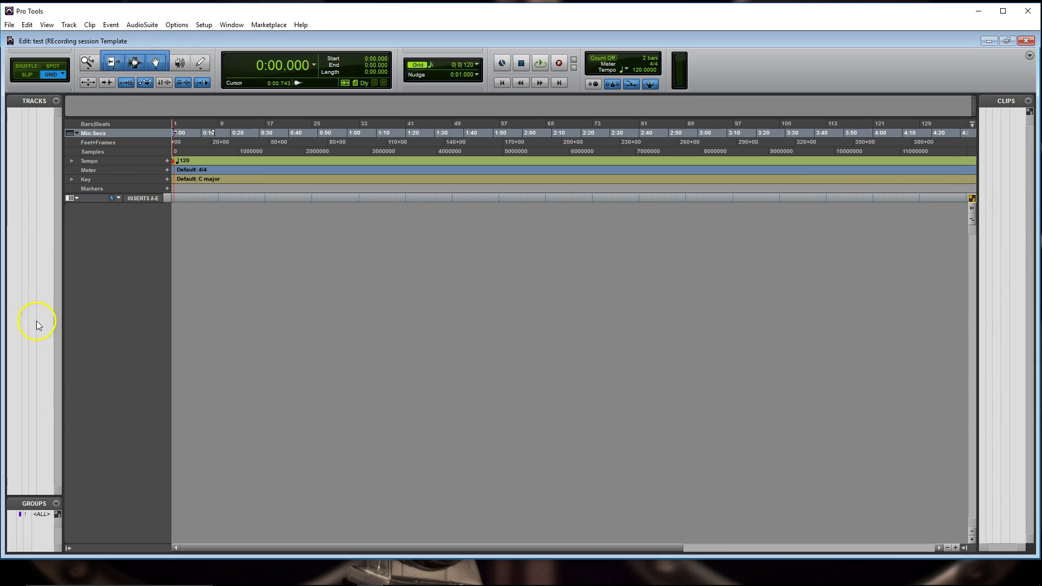
pyautogui.click(69, 547)
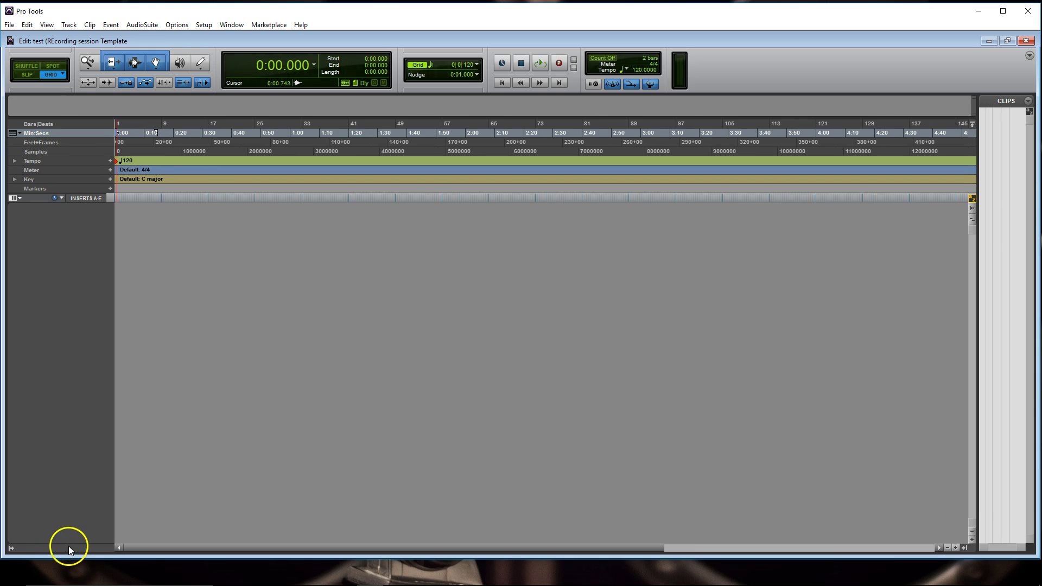
pyautogui.click(963, 547)
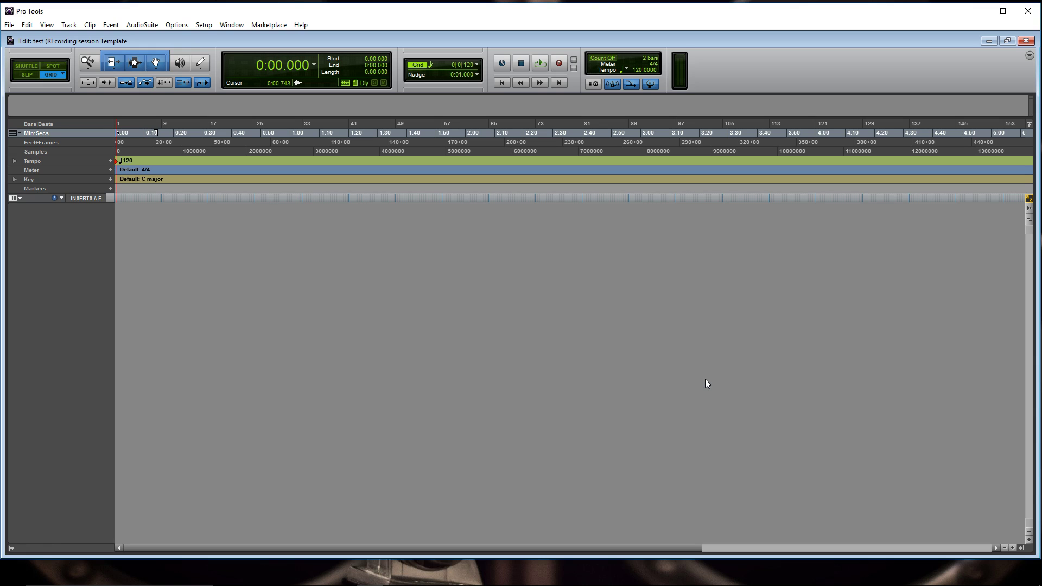
# In New Tracks, enter 16 mono audio tracks and add a row of 4 stereo Aux Inputs
pyautogui.hotkey('ctrl', 'shift', 'n')
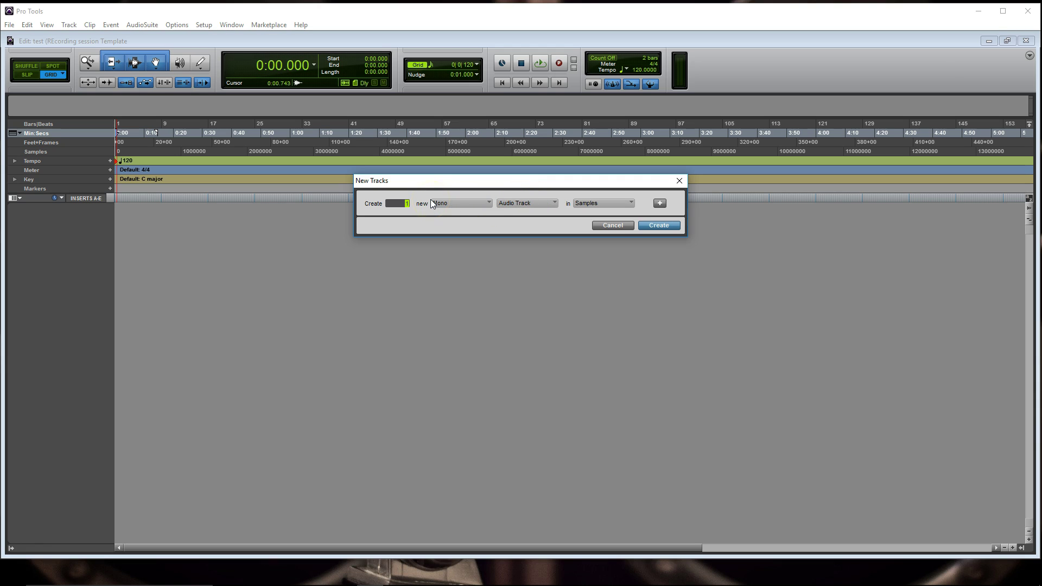
pyautogui.write('16')
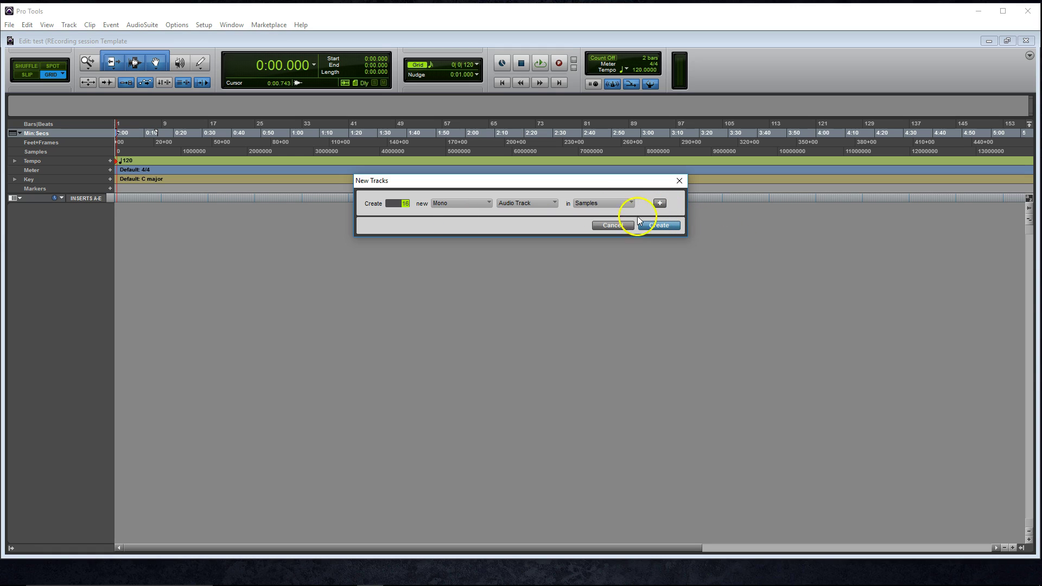
pyautogui.click(659, 204)
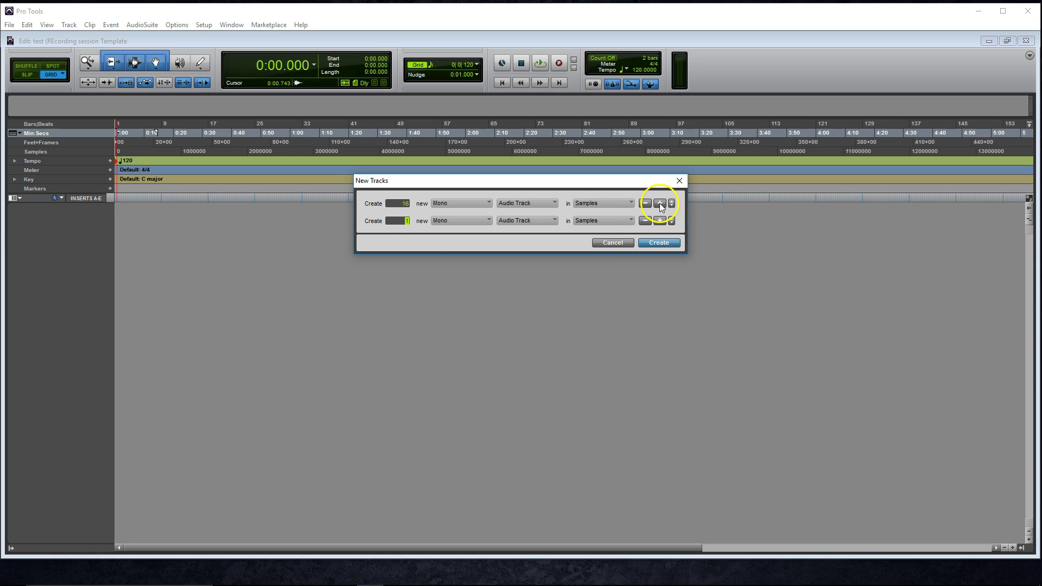
pyautogui.click(464, 221)
pyautogui.click(469, 234)
pyautogui.click(513, 220)
pyautogui.click(523, 233)
# Add rows for 4 mono Aux Inputs and one stereo Master Fader
pyautogui.click(659, 221)
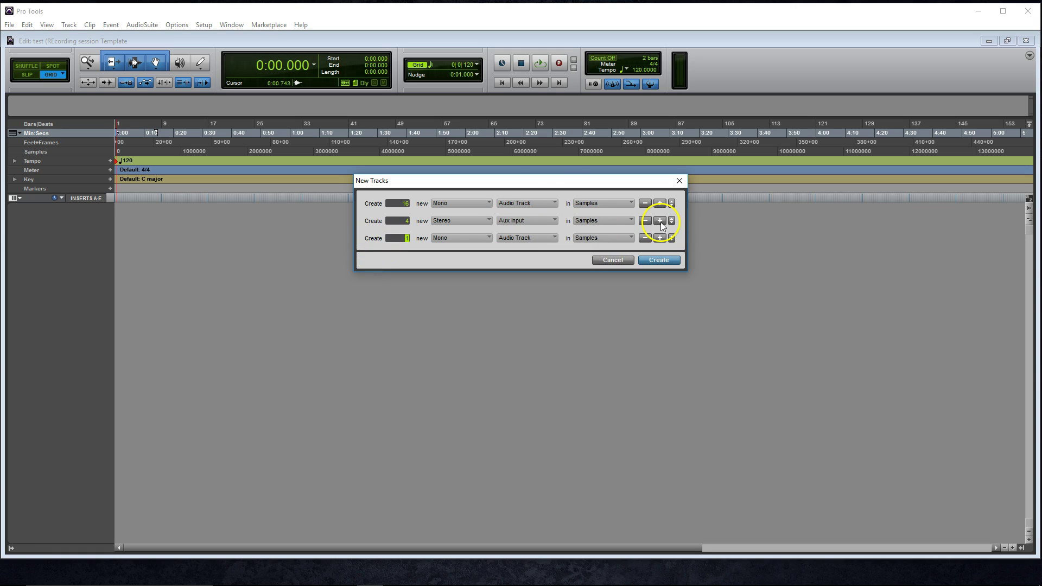
pyautogui.click(520, 238)
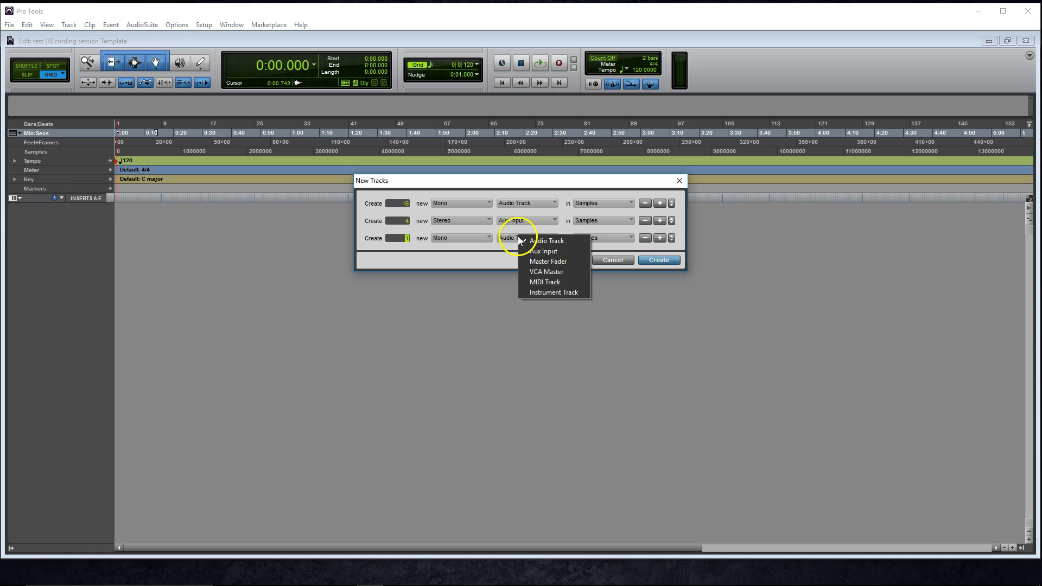
pyautogui.click(522, 249)
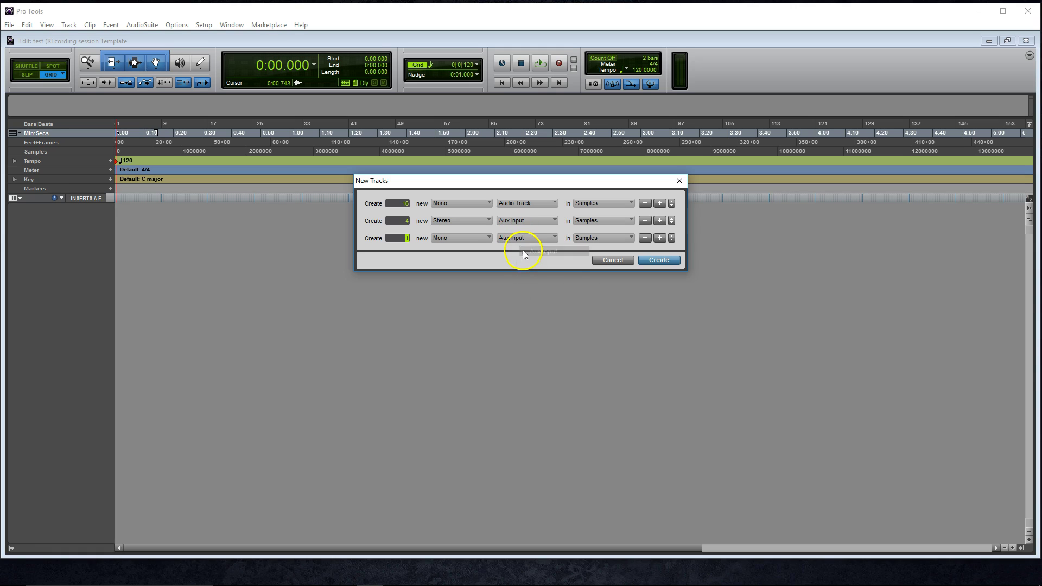
pyautogui.click(475, 241)
pyautogui.click(659, 238)
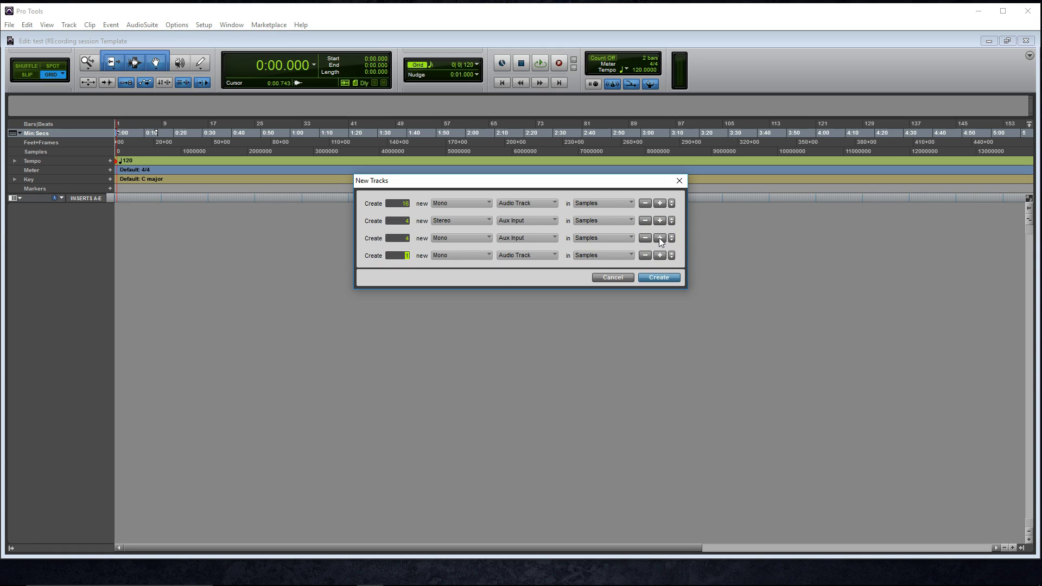
pyautogui.click(516, 261)
pyautogui.click(530, 279)
pyautogui.click(461, 256)
pyautogui.click(468, 267)
# Create the configured tracks and scroll through Audio 1–16 and Aux 1–8 down to Master 1
pyautogui.click(658, 278)
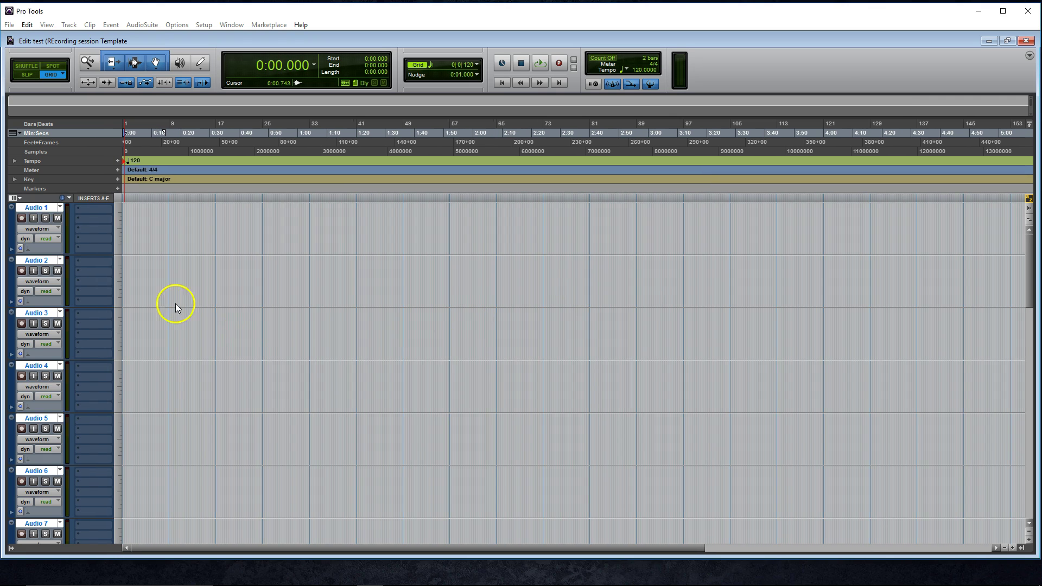
pyautogui.scroll(-6, 105, 258)
pyautogui.click(240, 330)
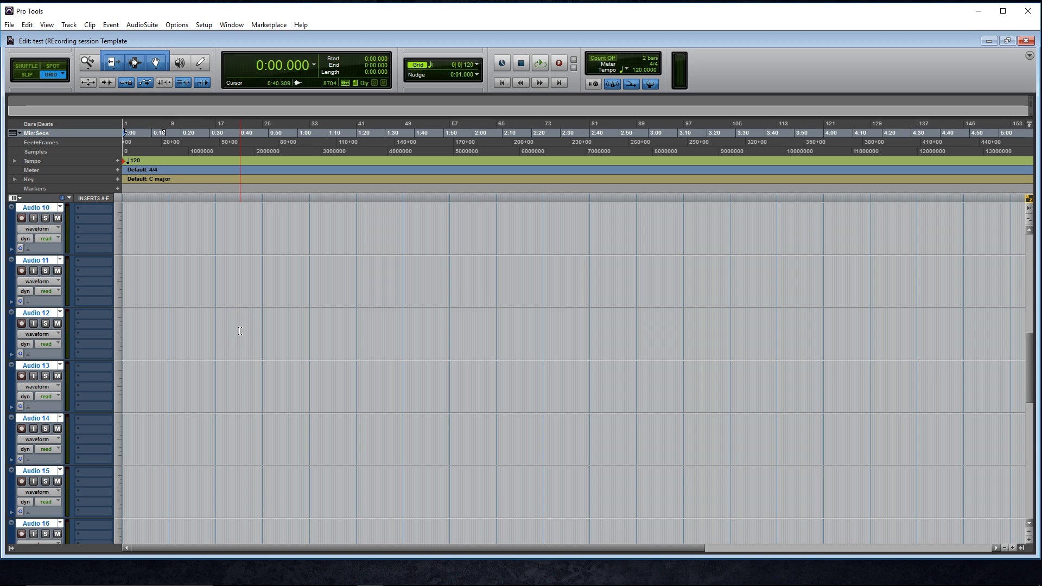
pyautogui.scroll(5, 240, 330)
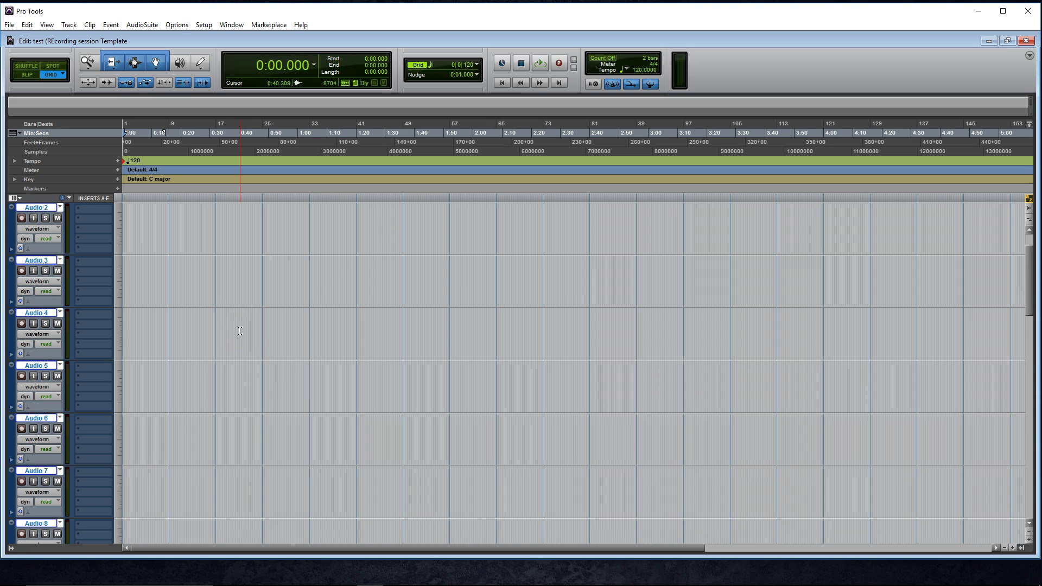
pyautogui.scroll(-8, 239, 330)
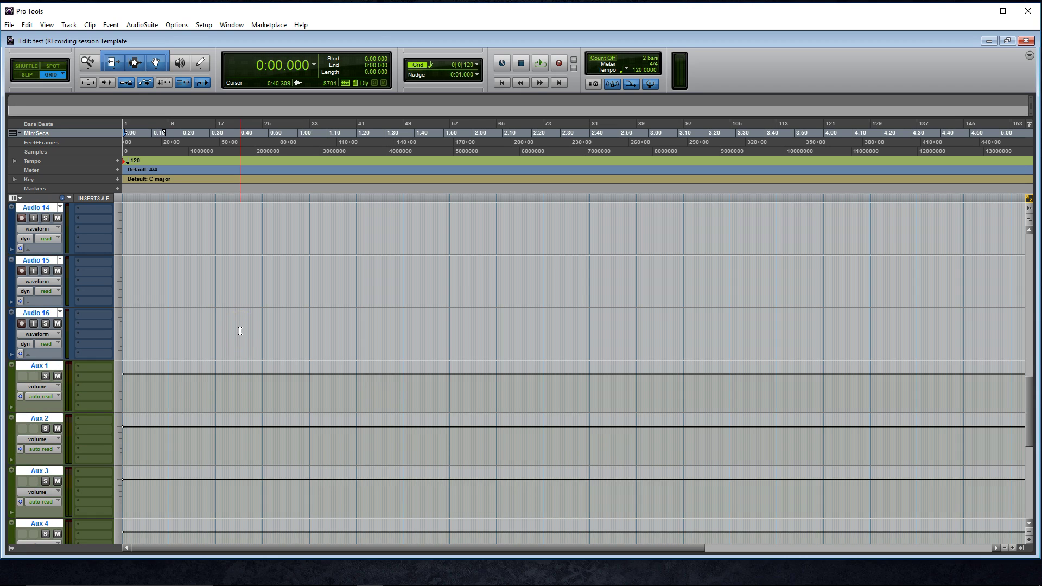
pyautogui.scroll(-2, 240, 330)
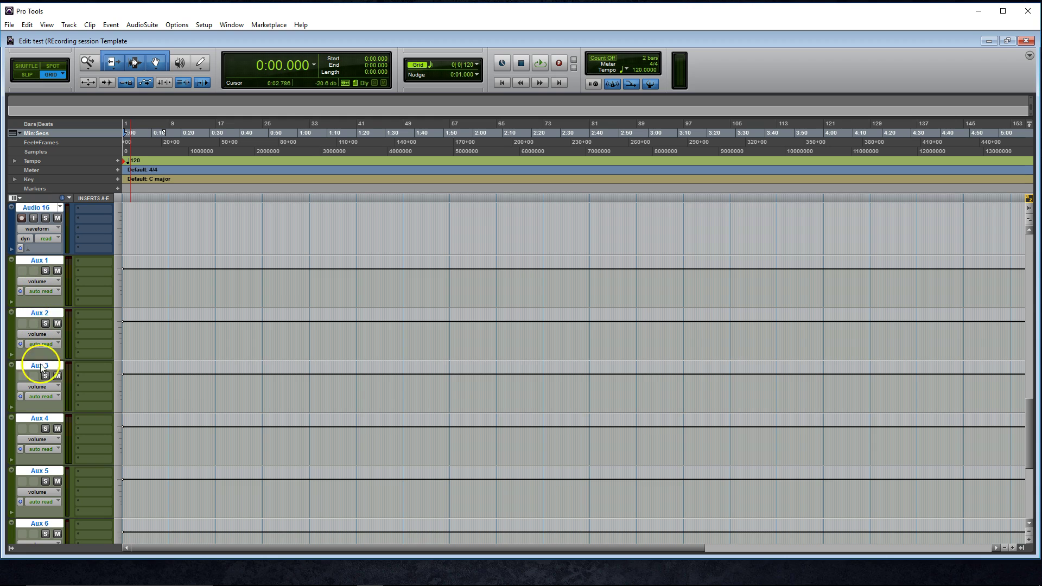
pyautogui.scroll(-3, 41, 413)
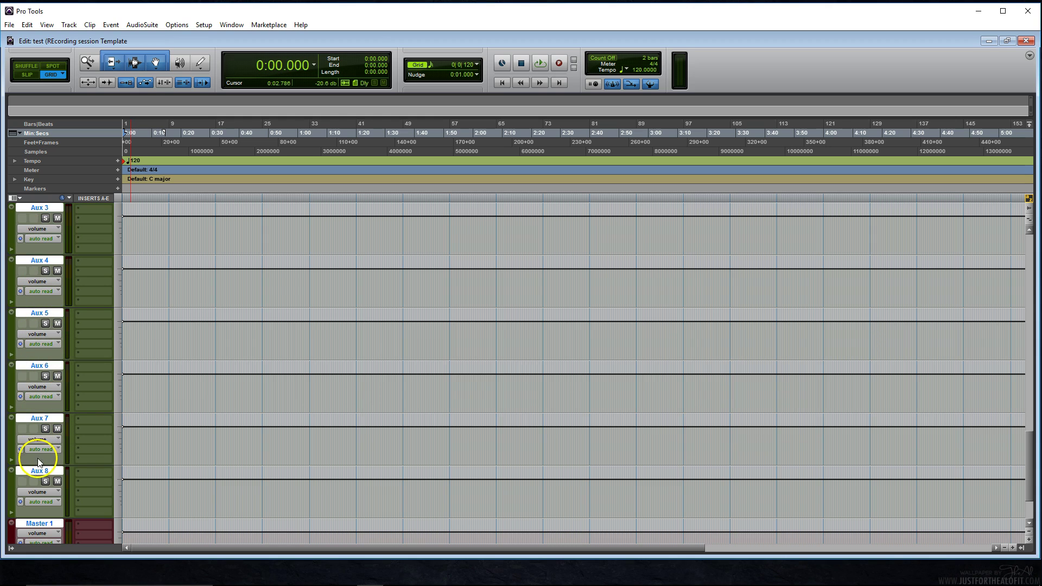
pyautogui.scroll(-2, 40, 490)
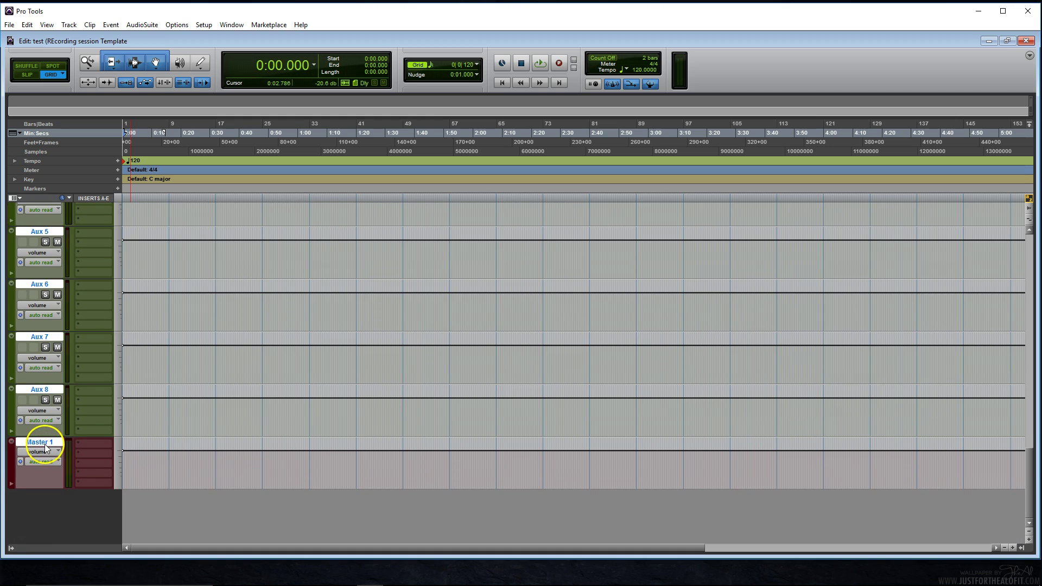
pyautogui.scroll(4, 44, 442)
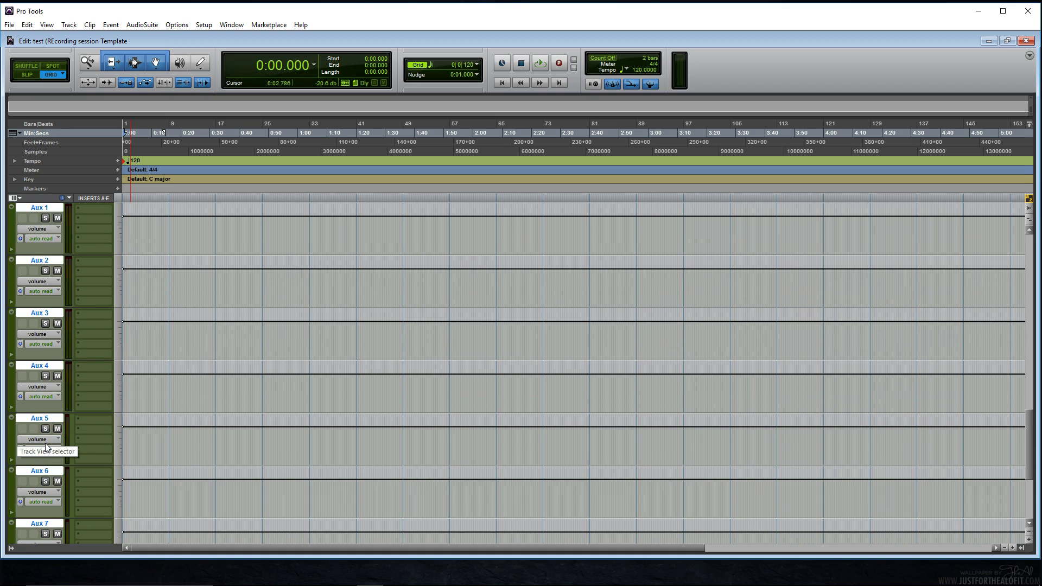
# In the Mix window, set Audio 2's input to In 1 (Mono), then return to the Edit window
pyautogui.hotkey('ctrl', '=')
pyautogui.click(318, 371)
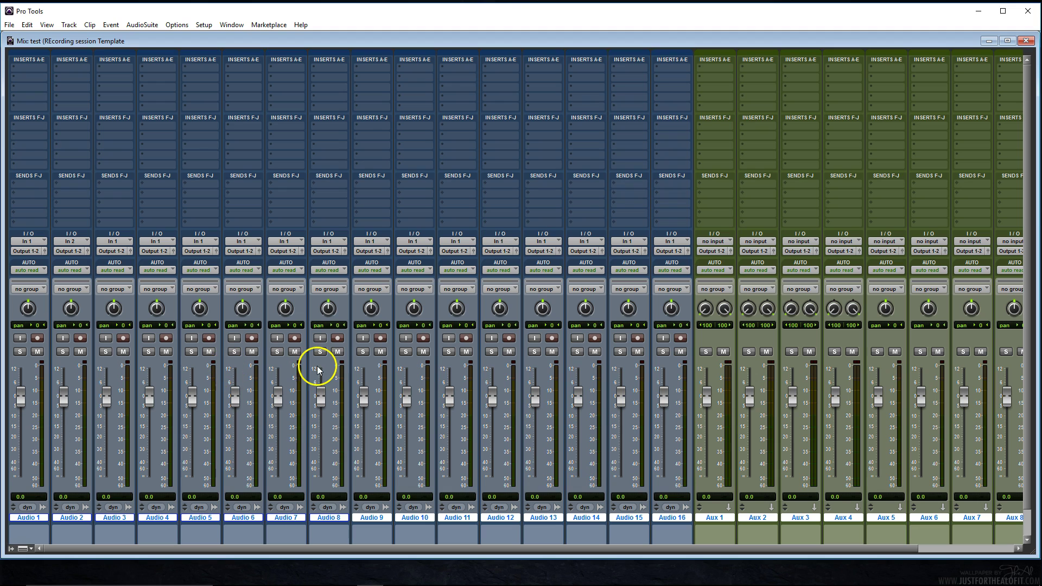
pyautogui.scroll(-1, 427, 459)
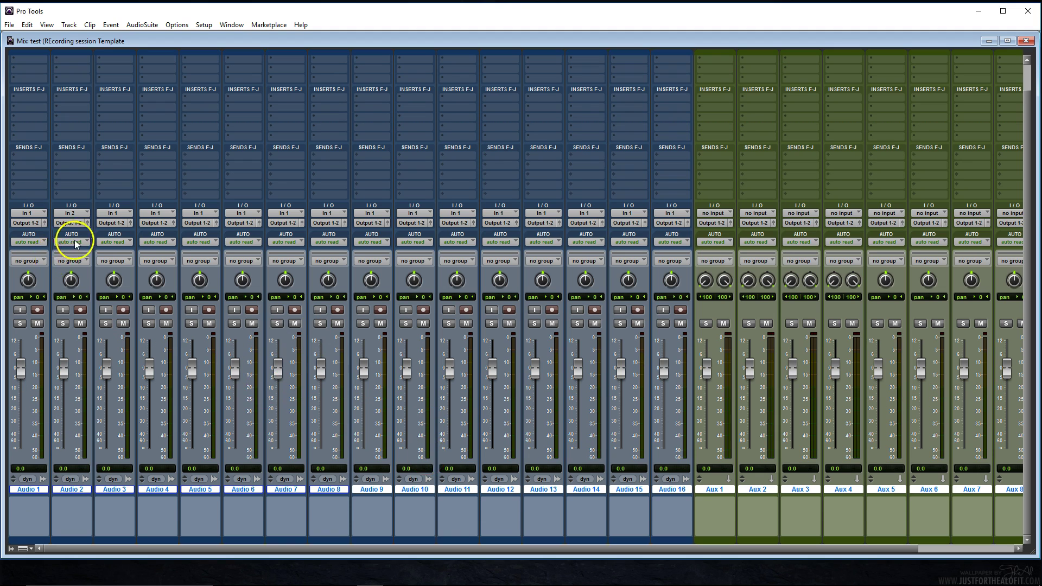
pyautogui.click(83, 216)
pyautogui.click(93, 225)
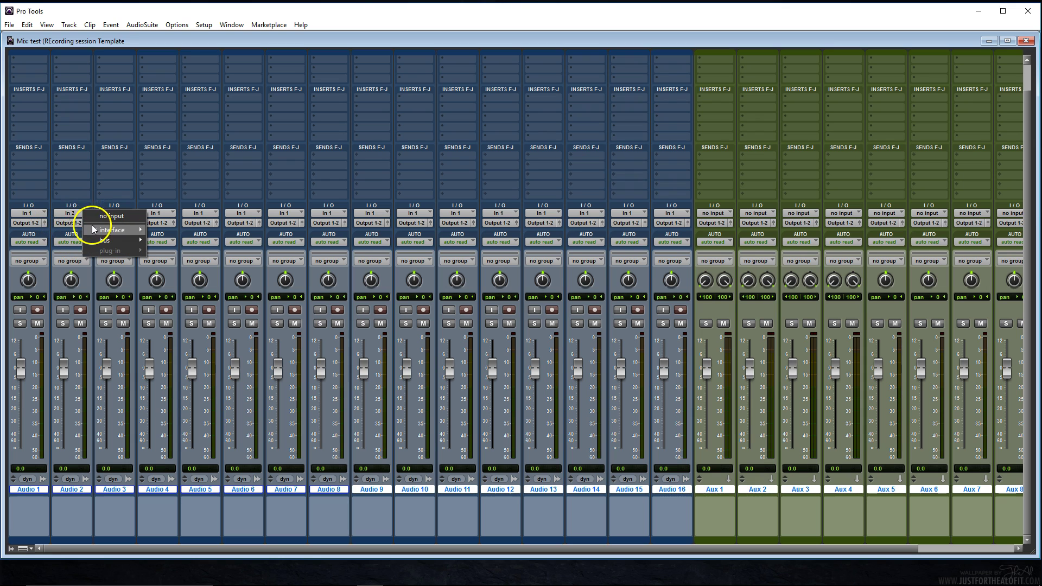
pyautogui.click(80, 215)
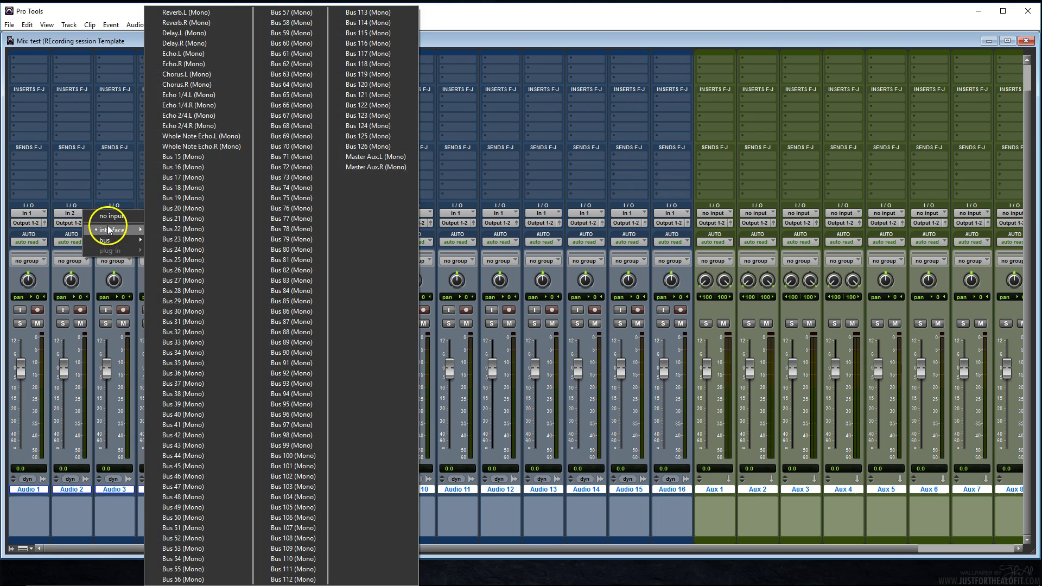
pyautogui.moveTo(110, 231)
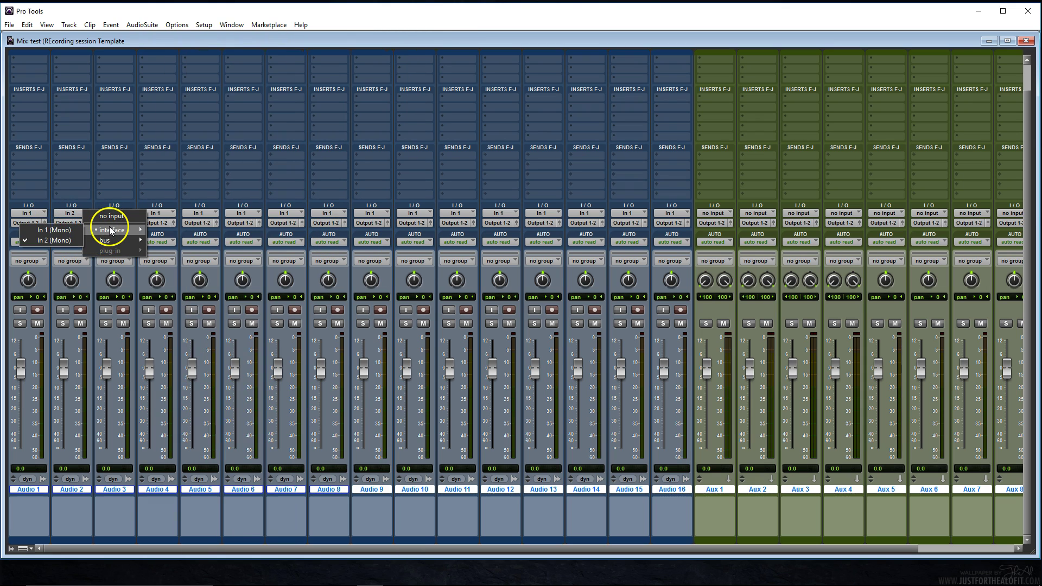
pyautogui.click(51, 230)
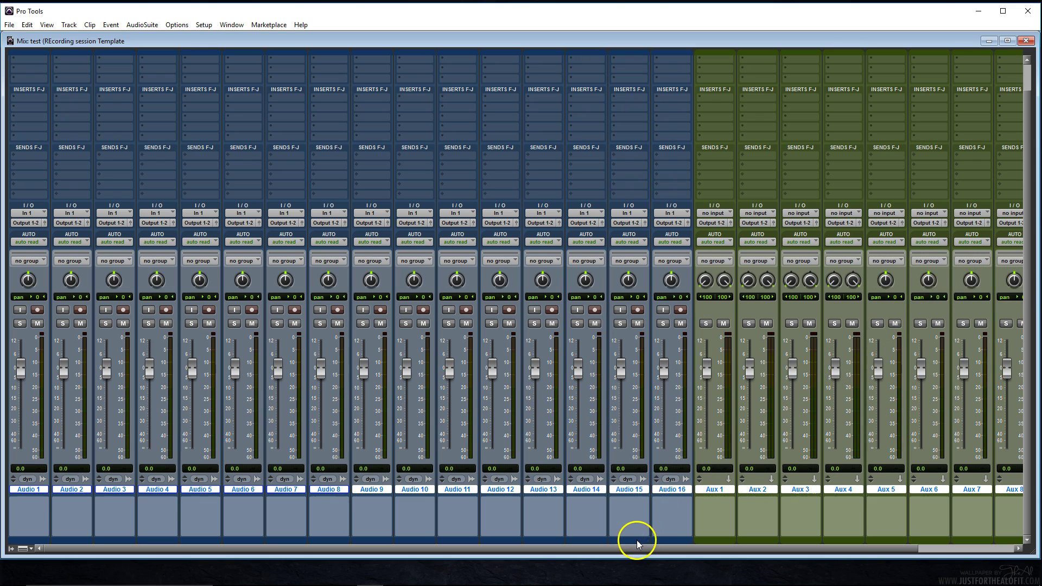
pyautogui.moveTo(635, 545); pyautogui.dragTo(574, 516)
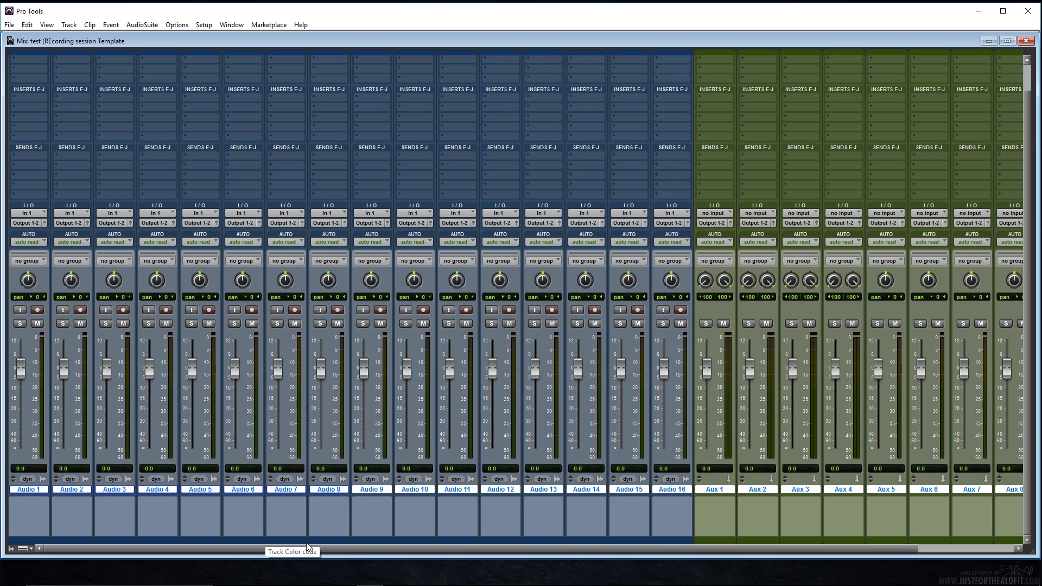
pyautogui.moveTo(244, 553); pyautogui.dragTo(193, 552)
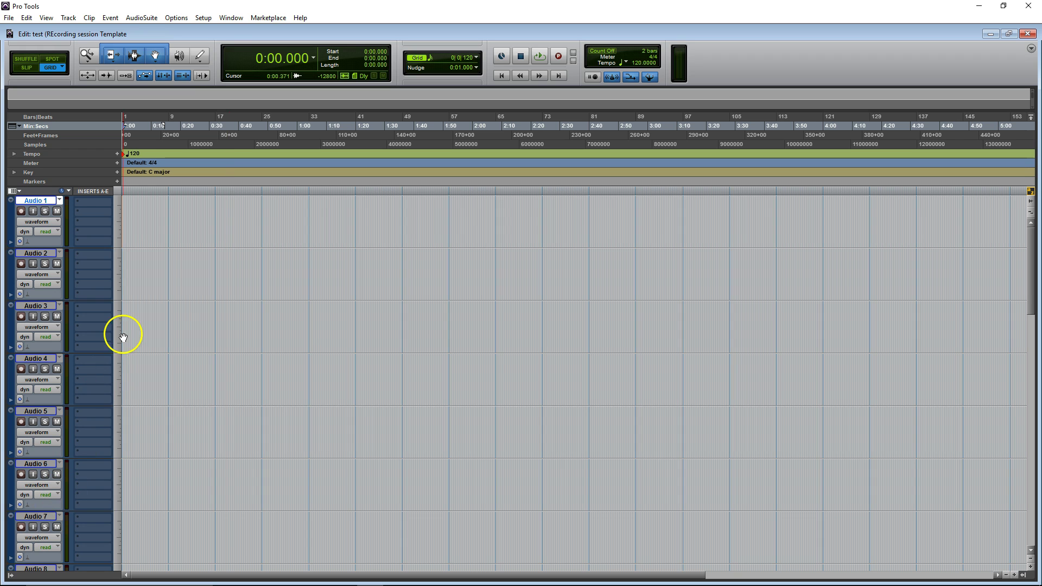
pyautogui.click(176, 309)
pyautogui.click(272, 360)
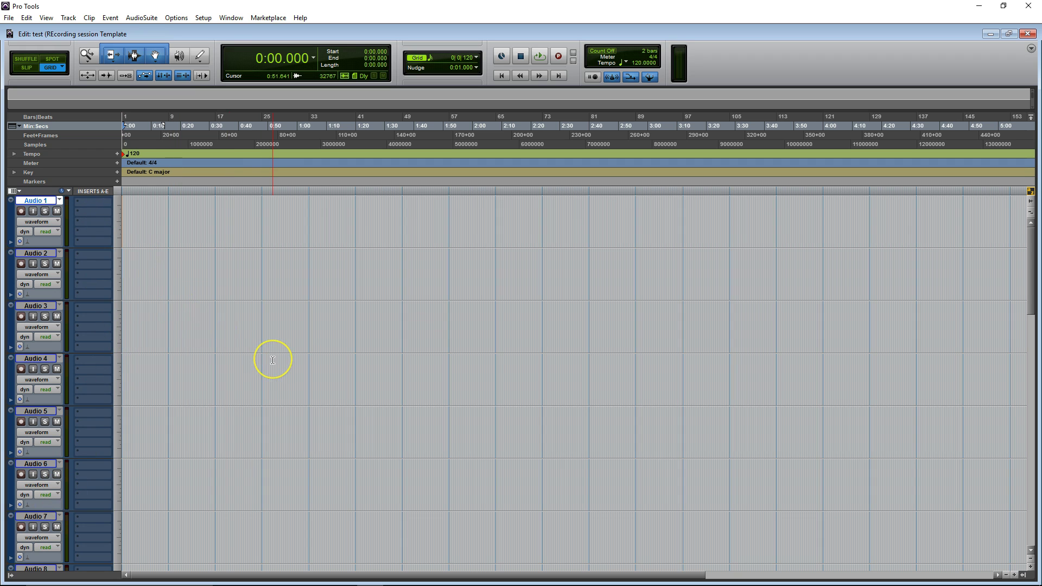
pyautogui.scroll(-7, 272, 361)
pyautogui.click(134, 189)
pyautogui.click(67, 93)
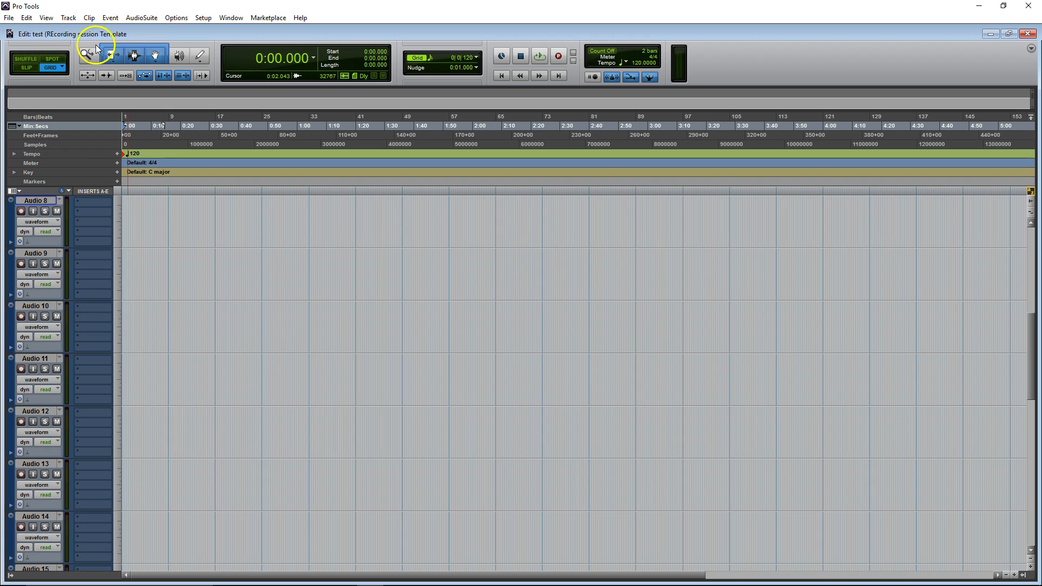
pyautogui.scroll(7, 144, 417)
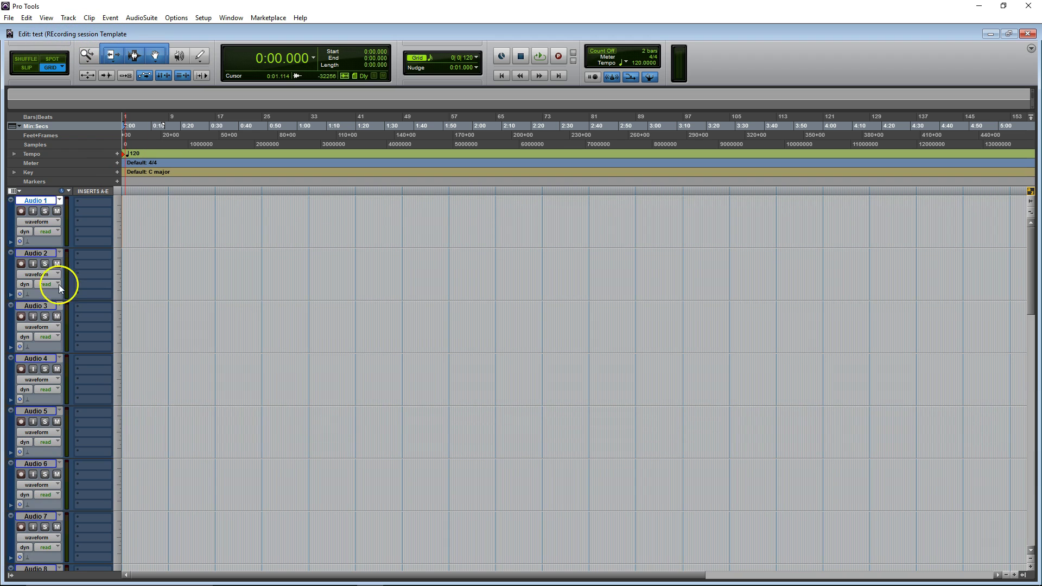
pyautogui.click(279, 480)
pyautogui.scroll(-7, 279, 480)
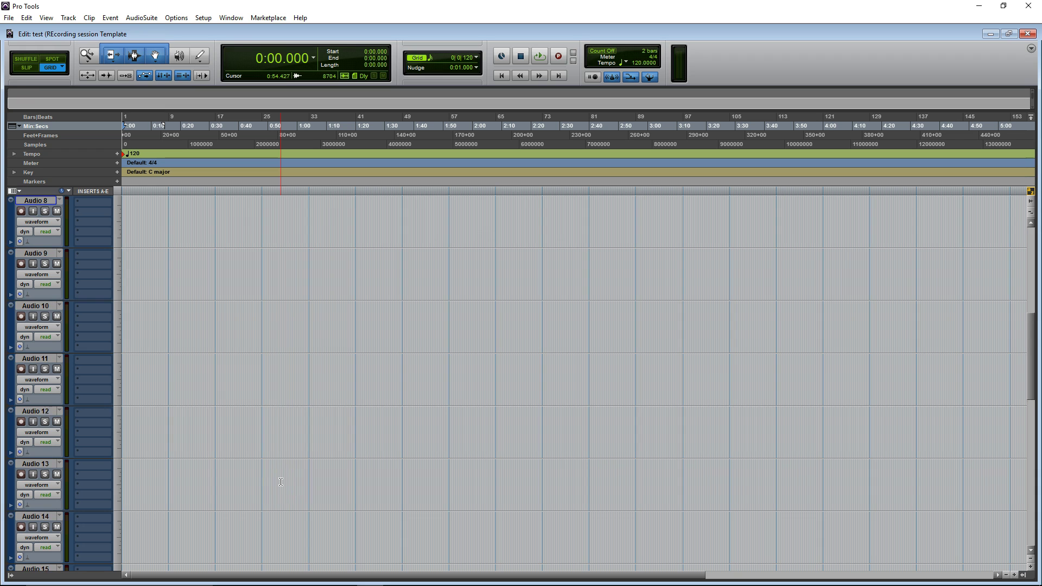
pyautogui.scroll(-4, 280, 482)
pyautogui.click(180, 510)
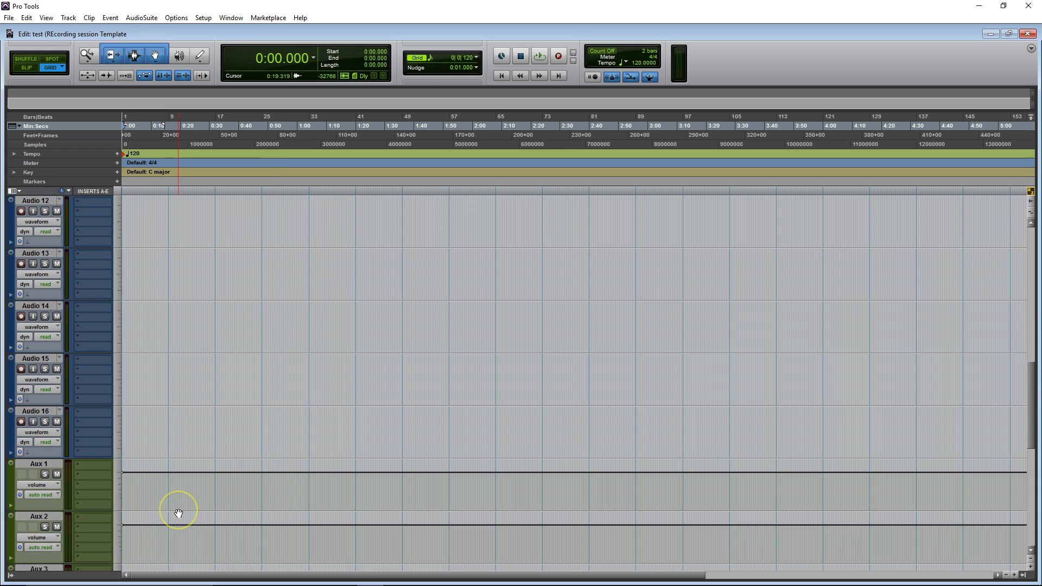
pyautogui.scroll(-2, 178, 514)
pyautogui.click(38, 361)
pyautogui.click(44, 494)
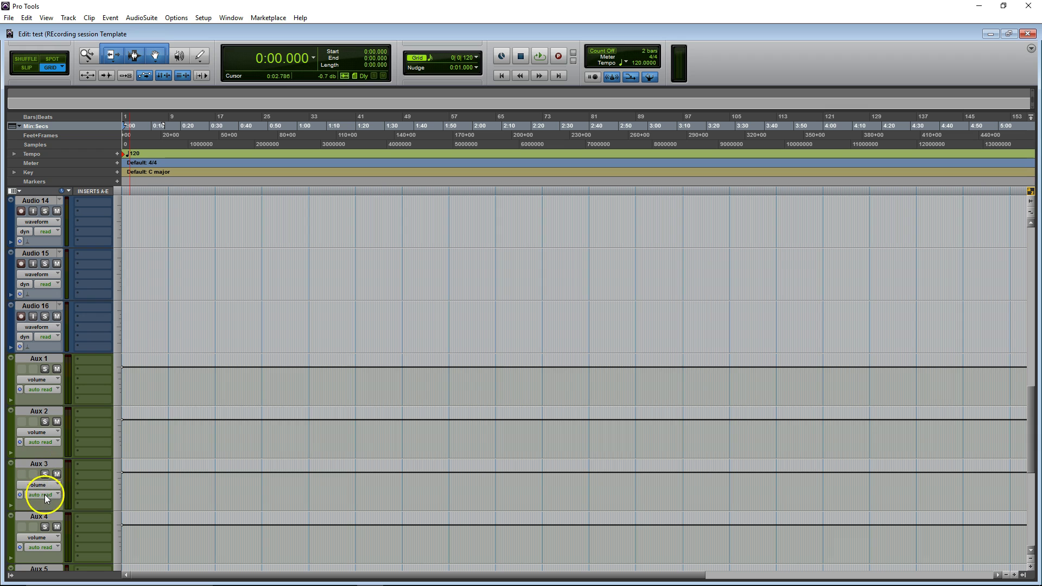
pyautogui.scroll(-2, 47, 525)
pyautogui.click(47, 477)
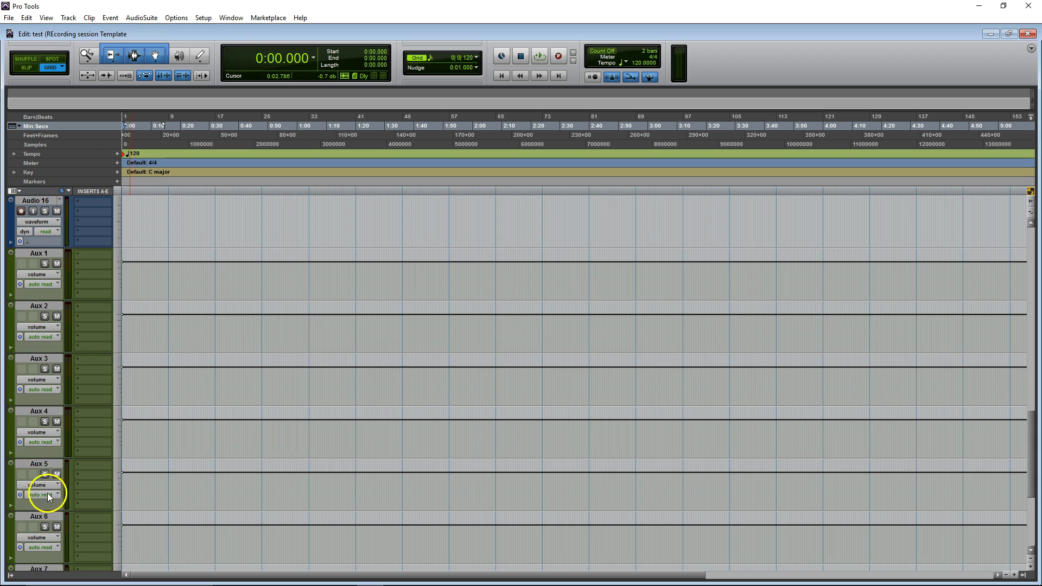
pyautogui.scroll(-4, 41, 500)
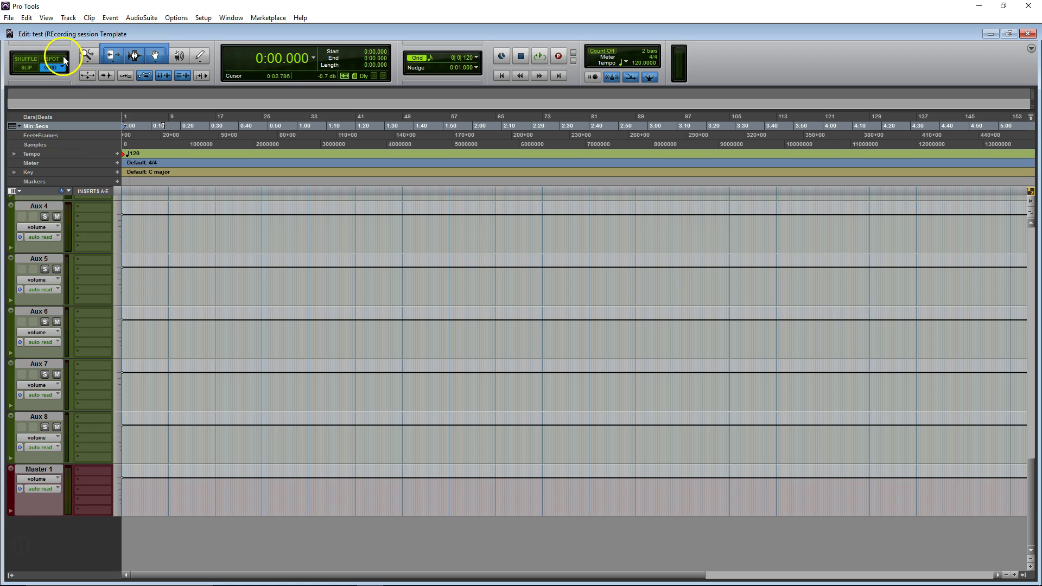
# Save the session as a template, creating a new category named 'C.S.B Vocal Recording'
pyautogui.click(9, 19)
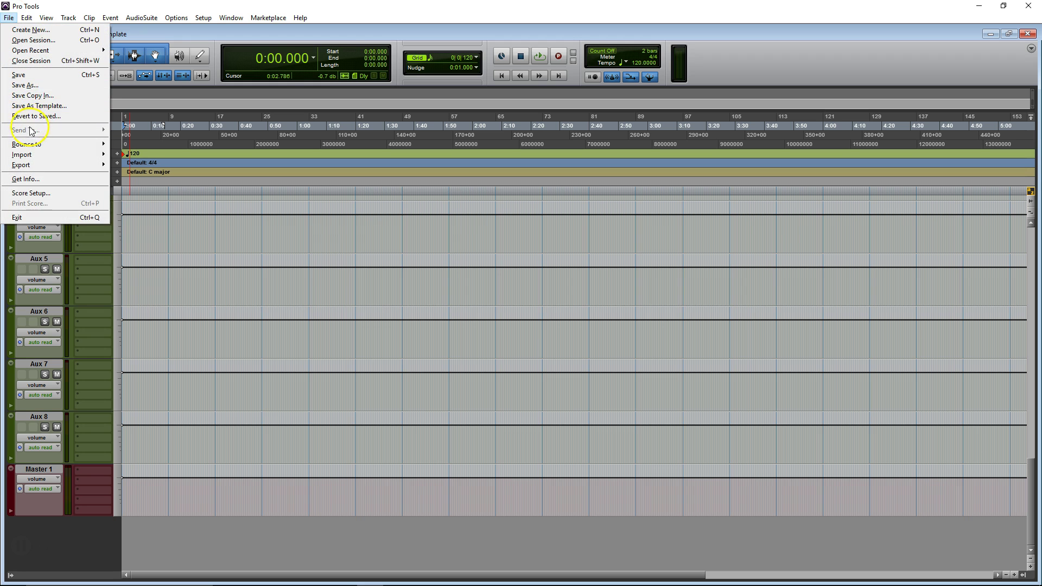
pyautogui.click(31, 106)
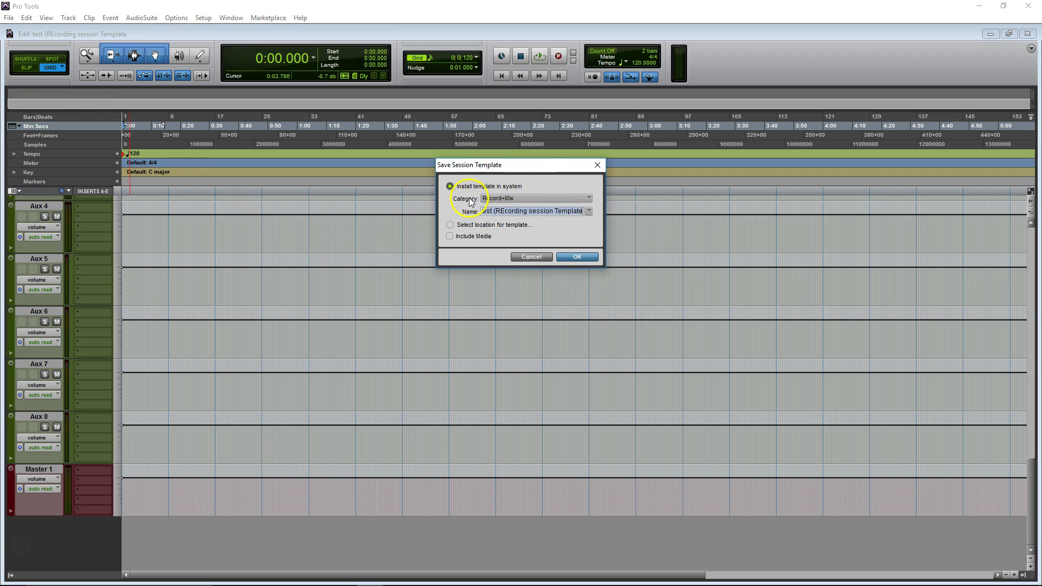
pyautogui.click(505, 199)
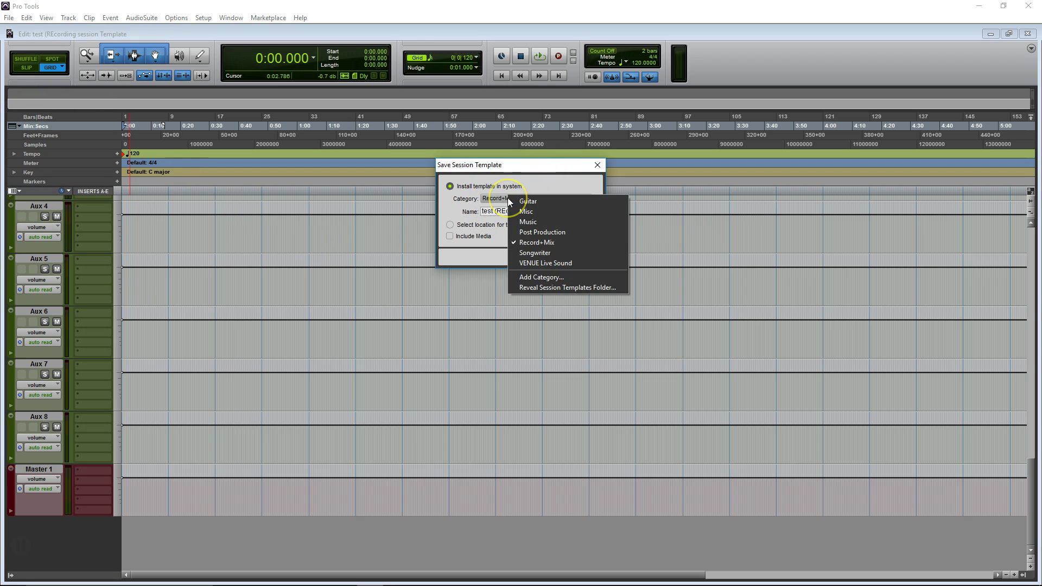
pyautogui.click(531, 276)
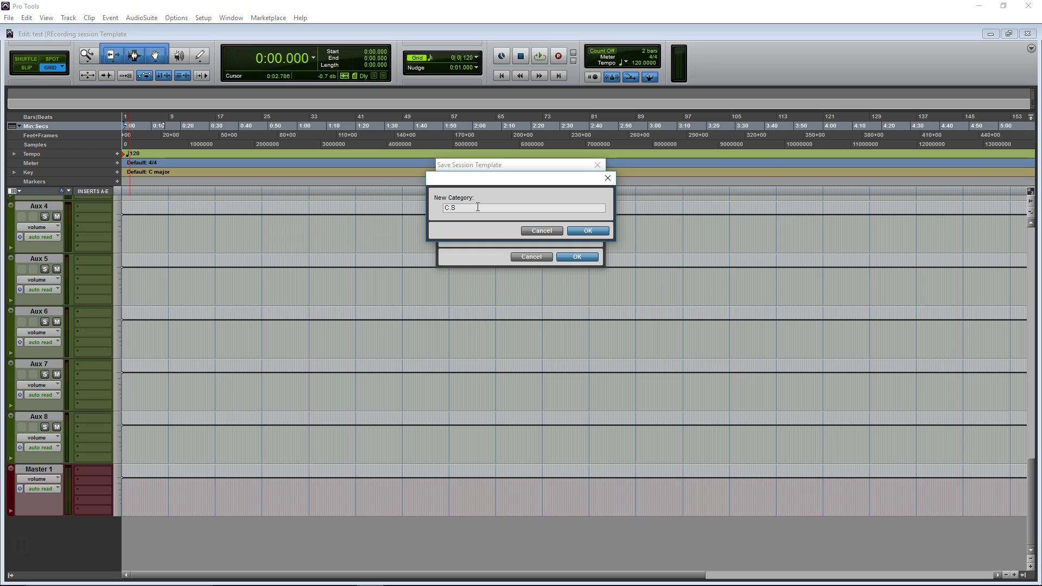
pyautogui.write('C.S.B Re')
pyautogui.write('ding')
pyautogui.click(571, 232)
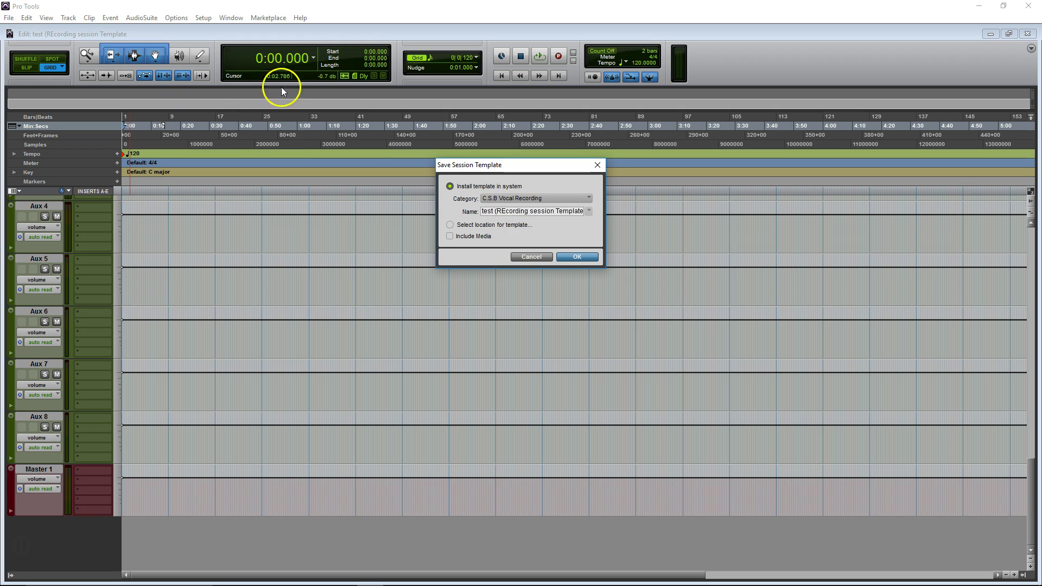
# Change the template name's capital E to lowercase e, set Include Media, and save the template
pyautogui.click(505, 213)
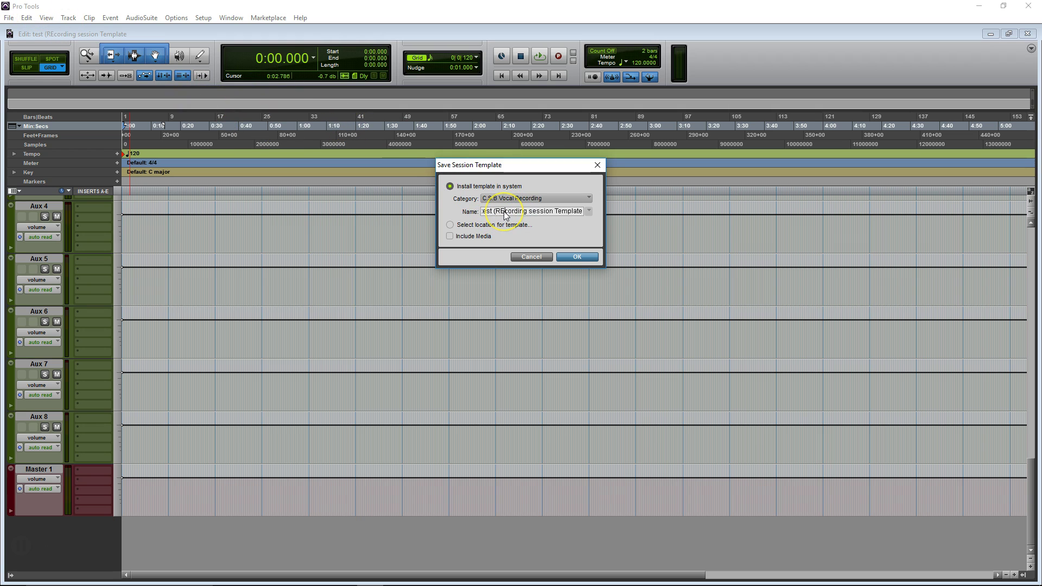
pyautogui.press('BackSpace')
pyautogui.write('e')
pyautogui.click(449, 237)
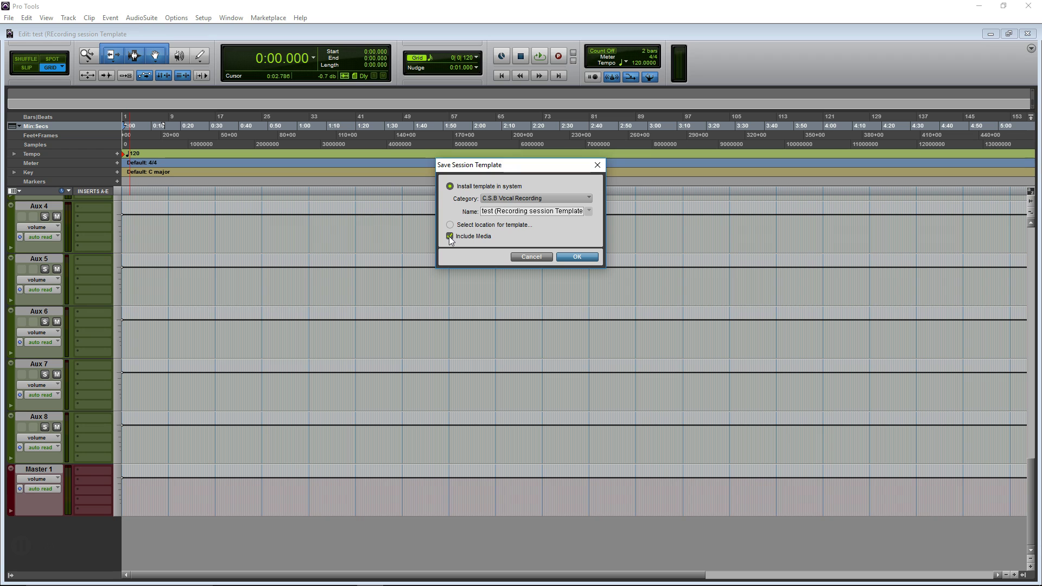
pyautogui.click(568, 260)
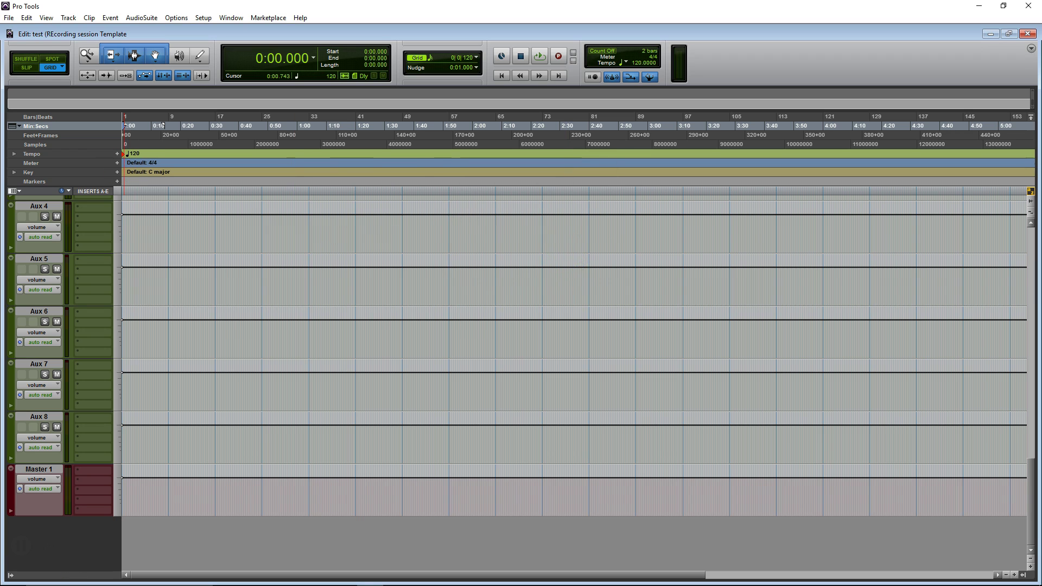
# Start a new session from the saved template in the C.S.B Vocal Recording group
pyautogui.scroll(10, 170, 375)
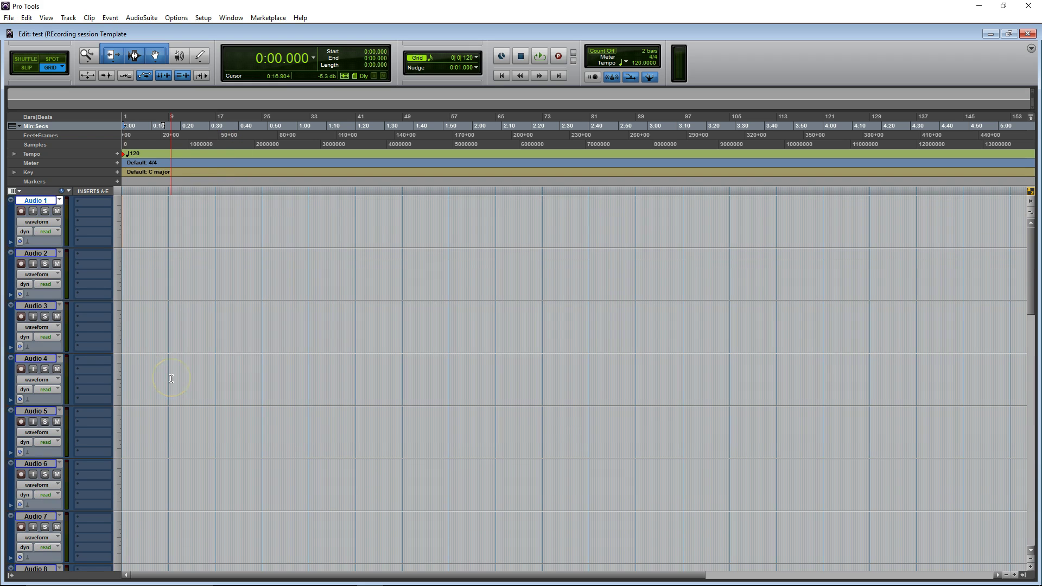
pyautogui.click(171, 378)
pyautogui.click(9, 18)
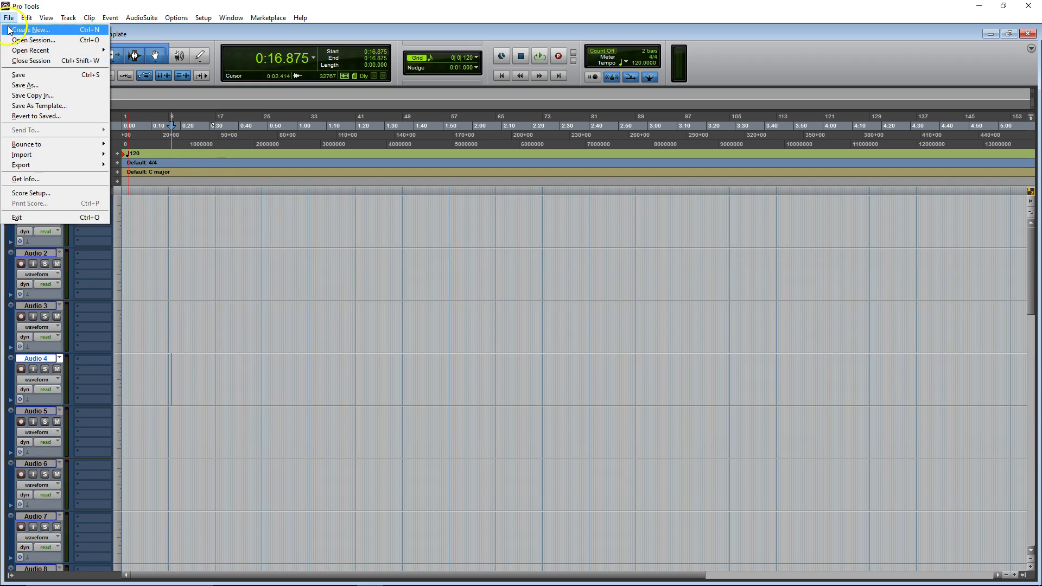
pyautogui.click(11, 32)
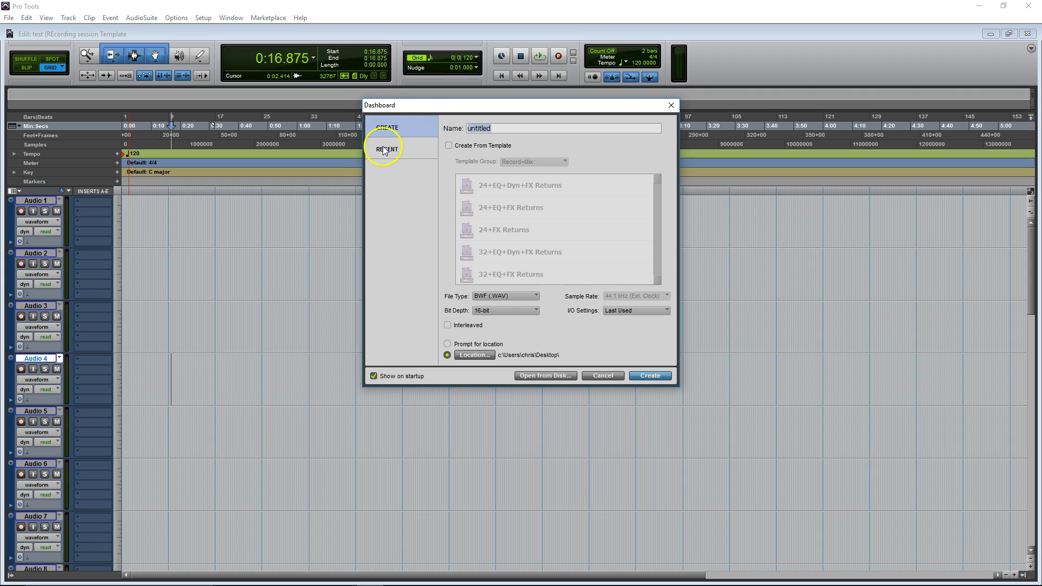
pyautogui.click(448, 146)
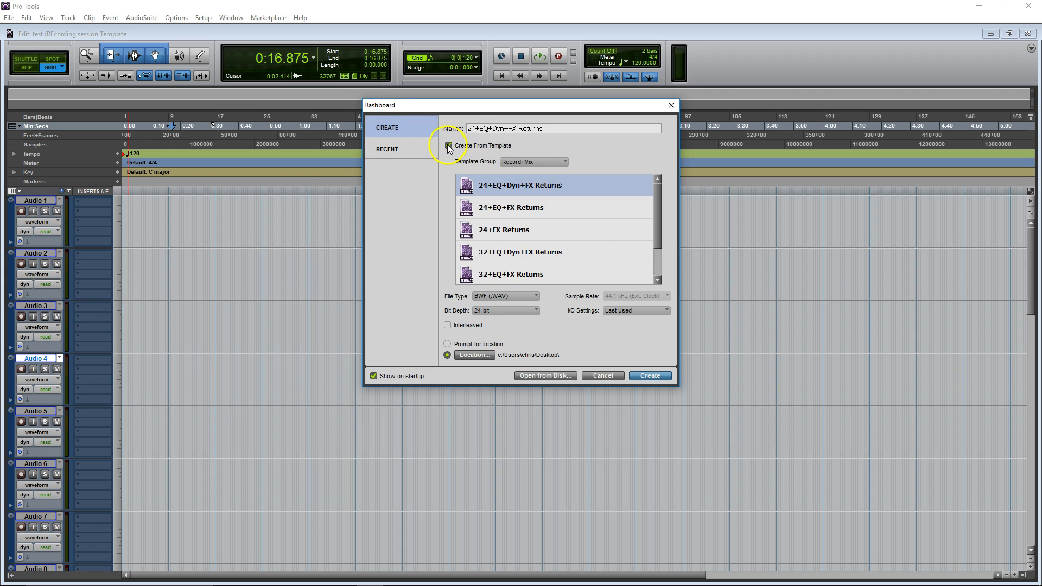
pyautogui.click(532, 162)
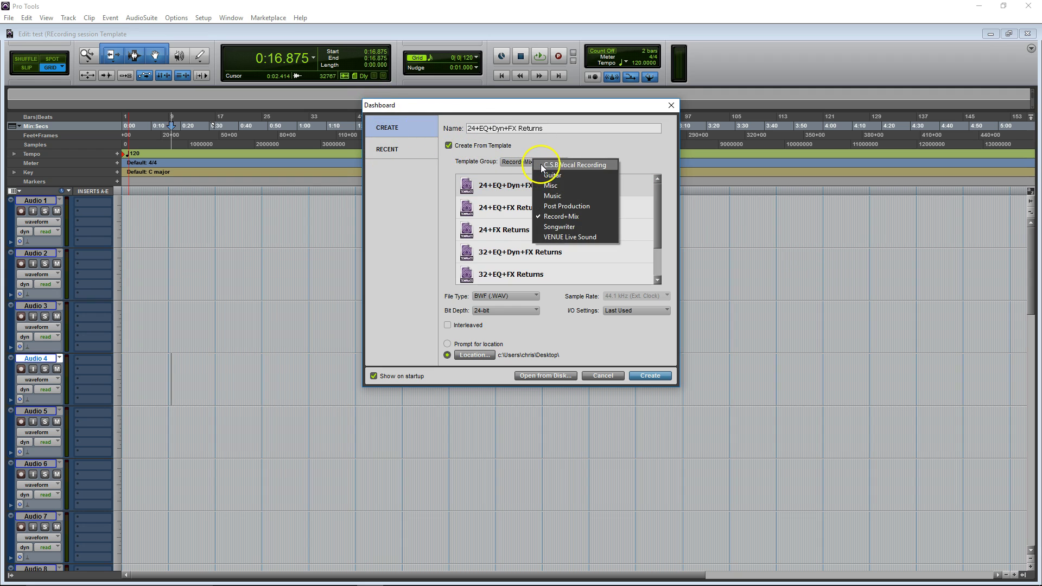
pyautogui.click(582, 166)
pyautogui.click(479, 185)
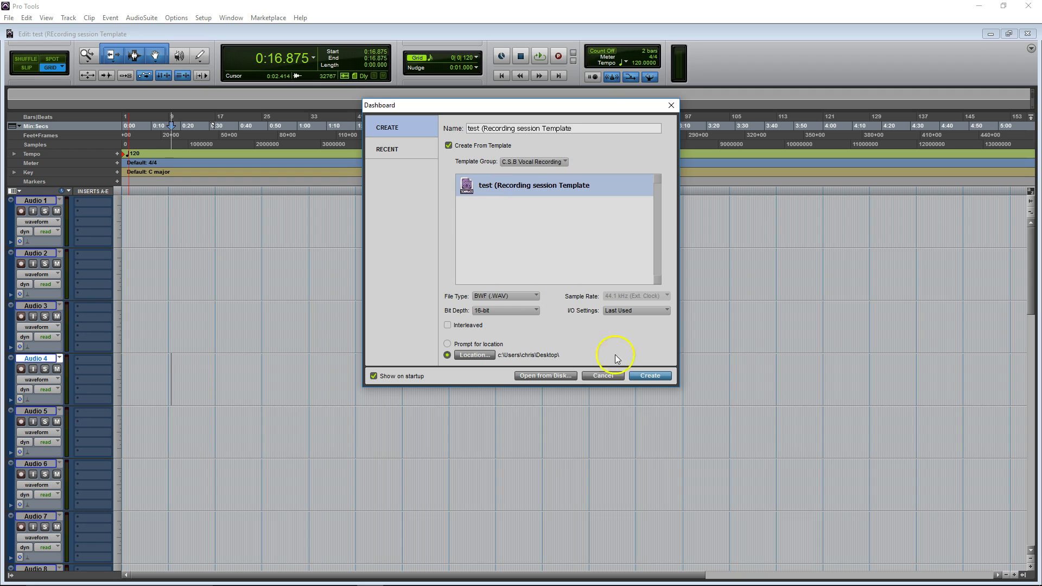
pyautogui.click(650, 374)
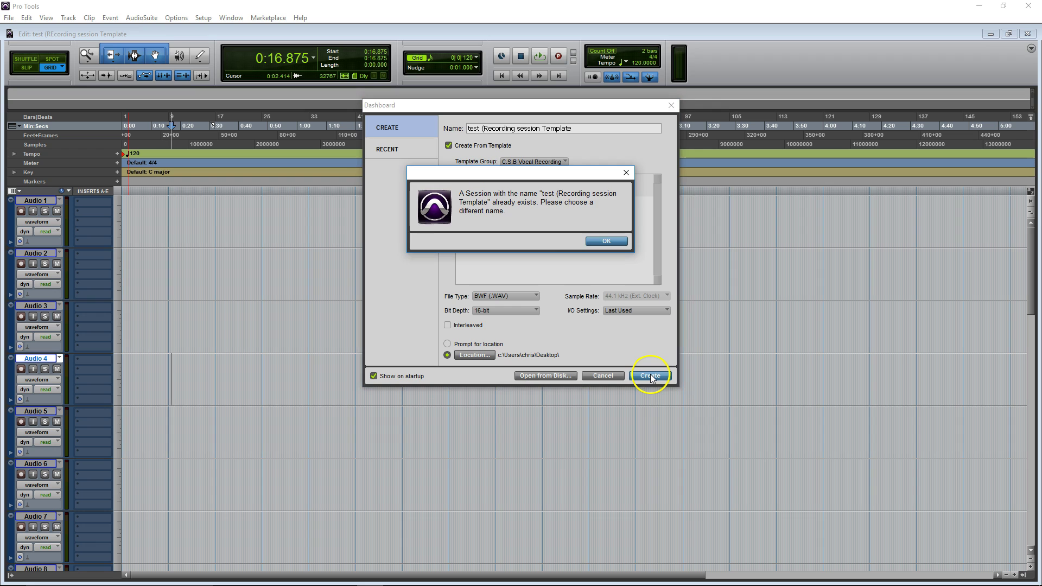
# Dismiss the duplicate-name warning and append '#1' to the session name
pyautogui.click(604, 243)
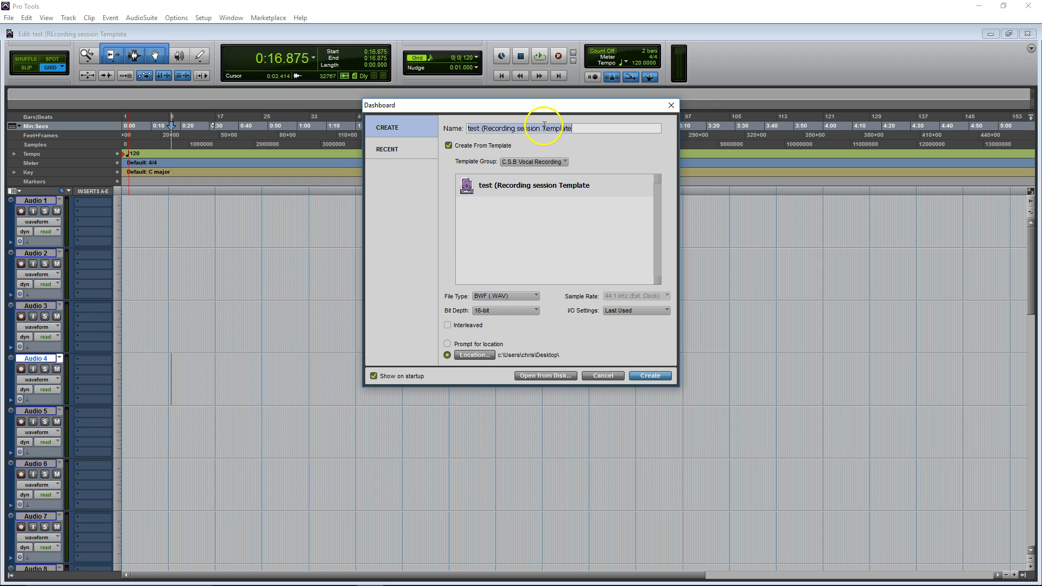
pyautogui.click(577, 129)
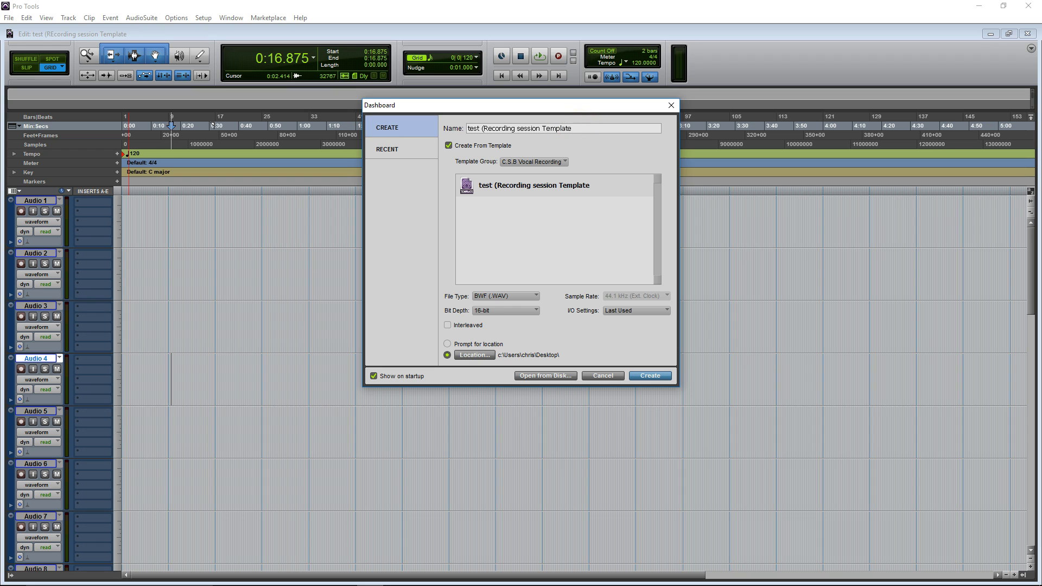
pyautogui.write('#1')
# Create the renamed session, saving changes to the previous session when prompted
pyautogui.click(658, 375)
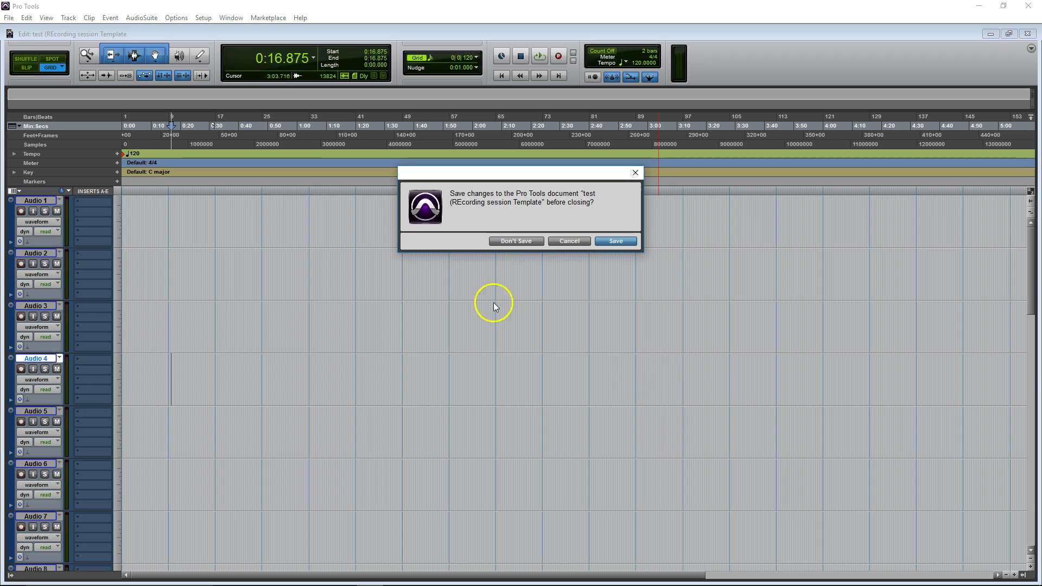
pyautogui.click(610, 242)
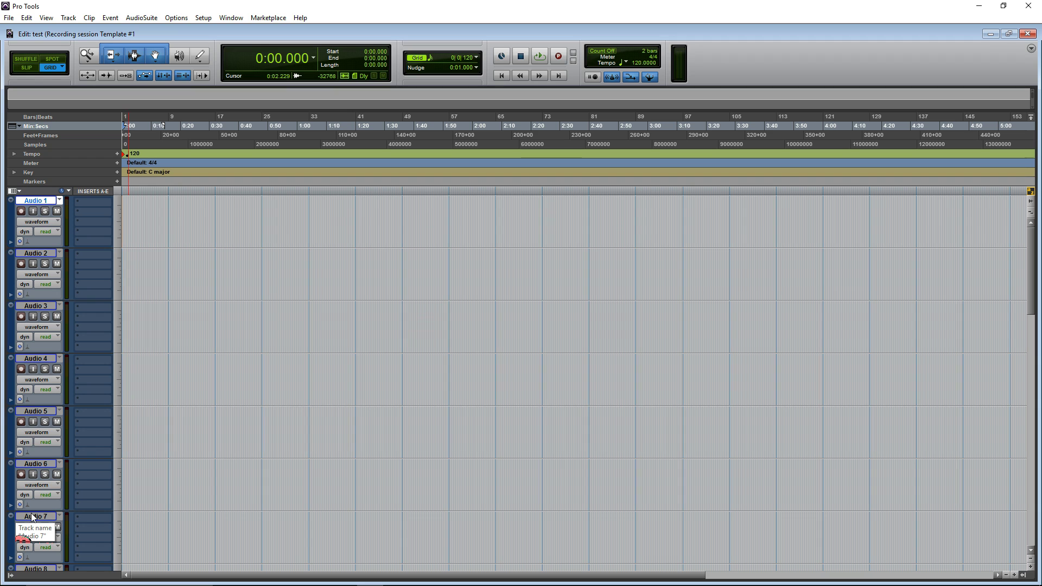
pyautogui.click(182, 401)
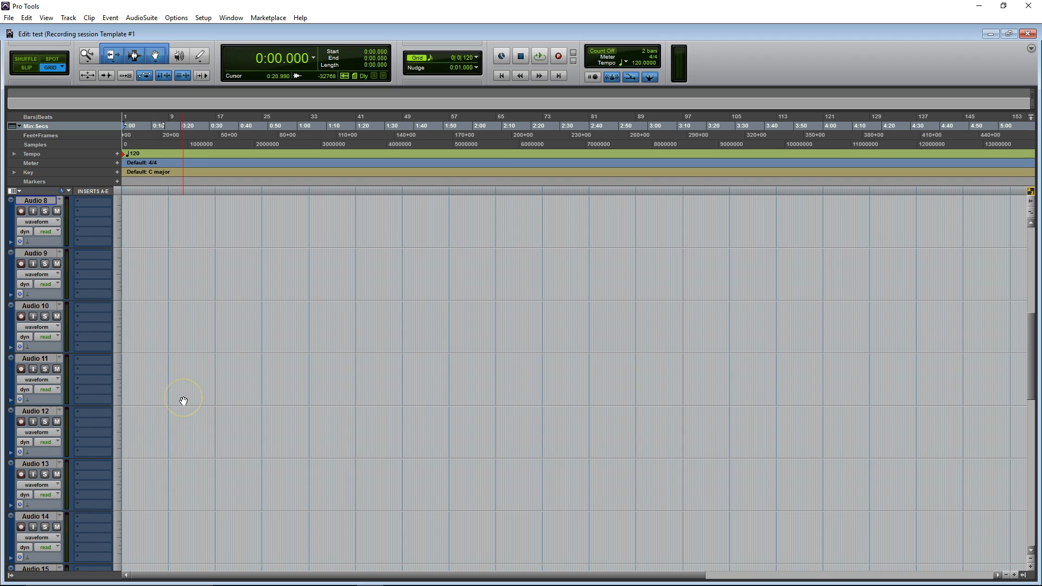
pyautogui.scroll(-5, 184, 401)
pyautogui.scroll(-2, 183, 401)
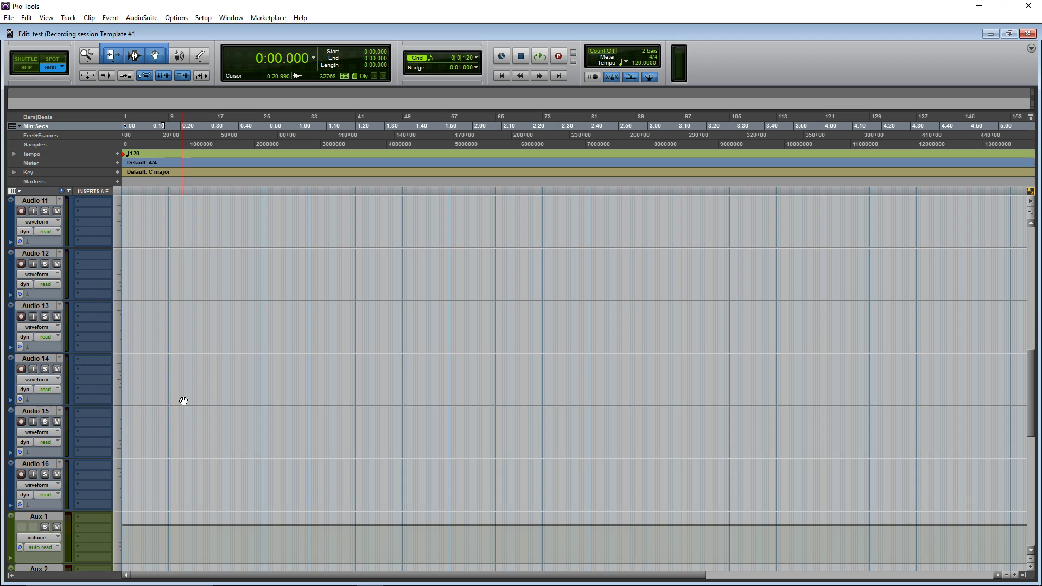
pyautogui.press('Return')
pyautogui.click(64, 455)
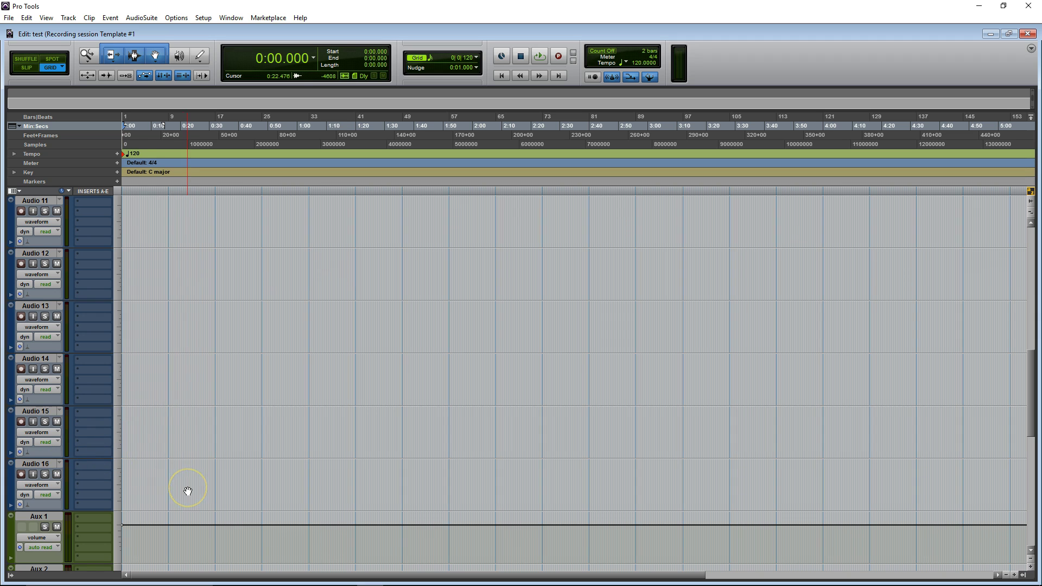